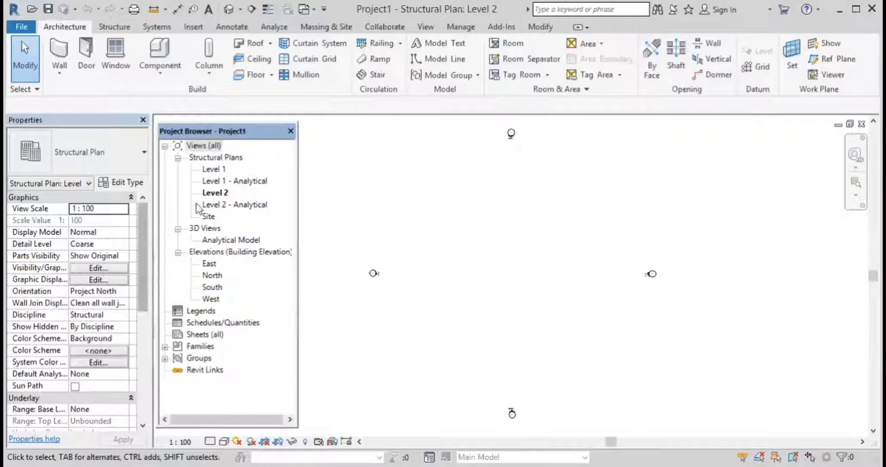
Open the Level 1 structural plan from the Project Browser.
{"action": "double_click", "coordinate": [220, 168]}
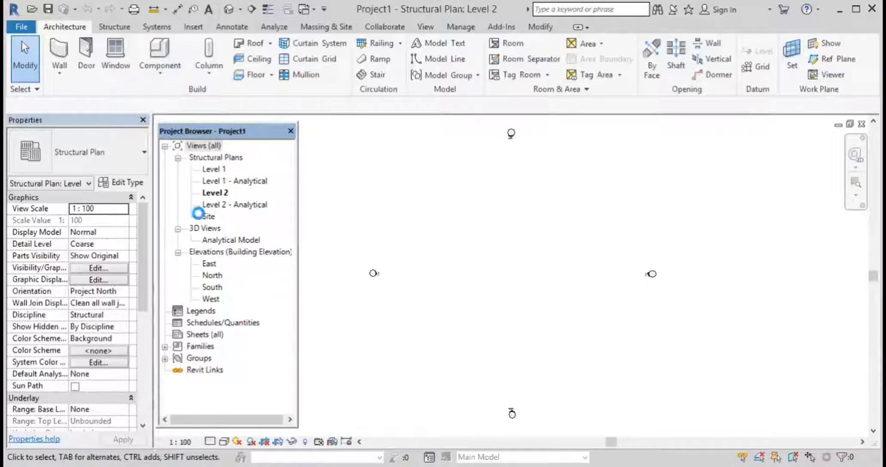
In the East elevation, rename Level 1 to FOUNDATION LEVEL, renaming its views too.
{"action": "double_click", "coordinate": [209, 264]}
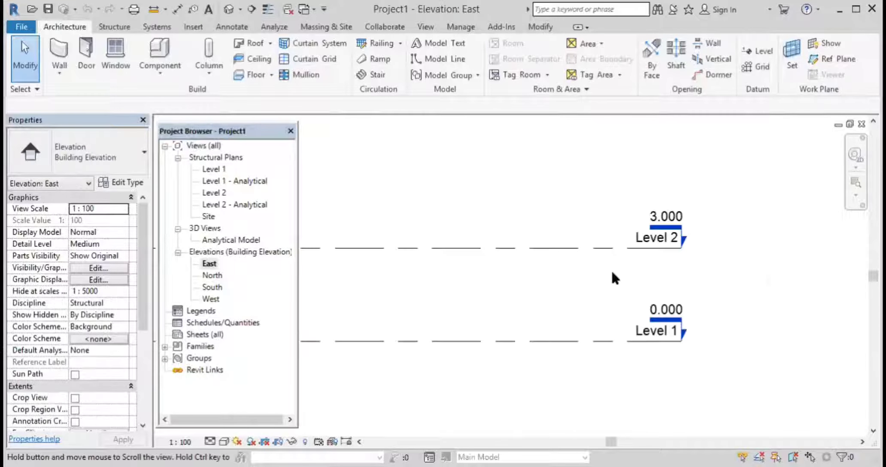
{"action": "scroll", "coordinate": [610, 269], "scroll_direction": "up", "scroll_amount": 1}
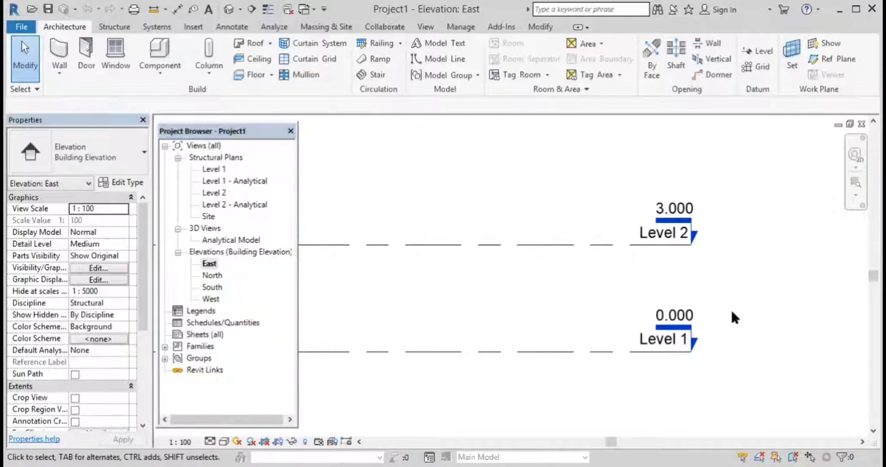
{"action": "left_click", "coordinate": [682, 341]}
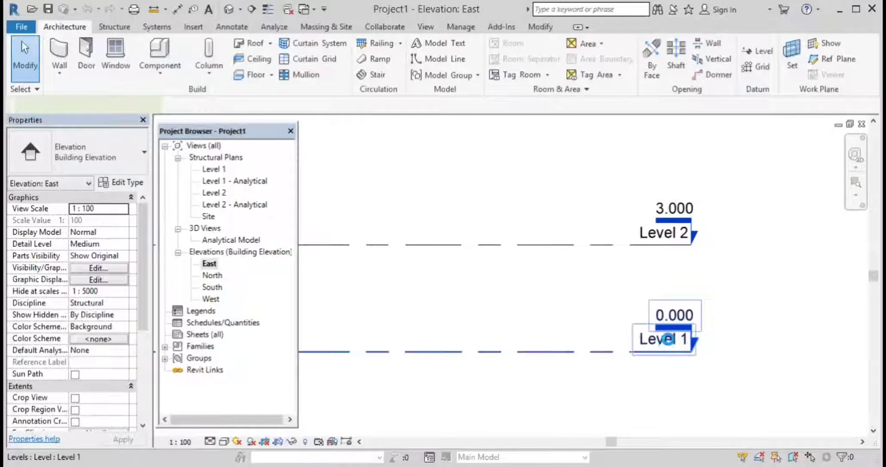
{"action": "double_click", "coordinate": [668, 339]}
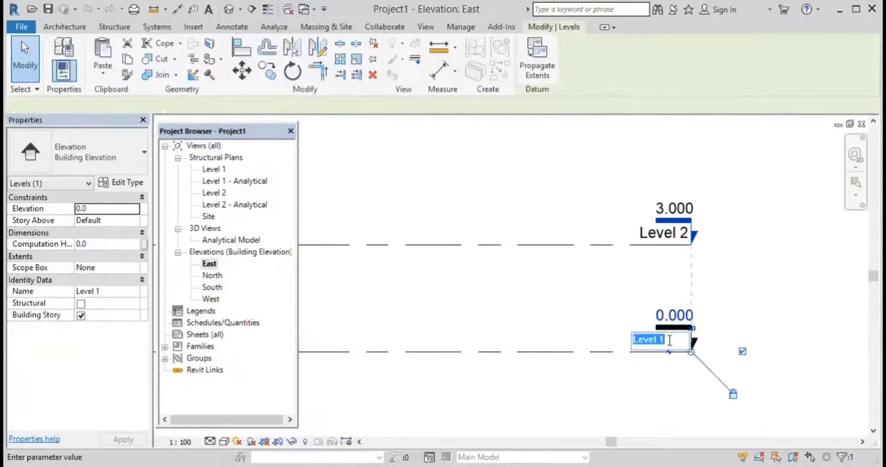
{"action": "type", "text": "F"}
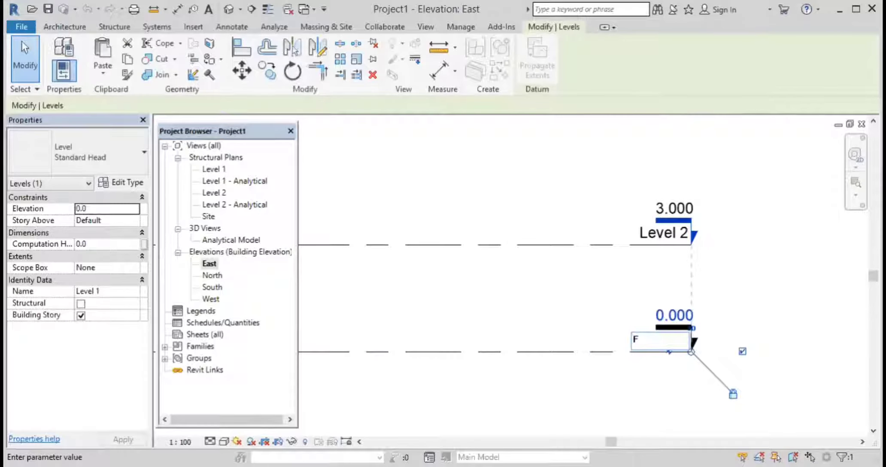
{"action": "type", "text": "OUN"}
{"action": "type", "text": "DA"}
{"action": "type", "text": "TION"}
{"action": "key", "text": "BackSpace"}
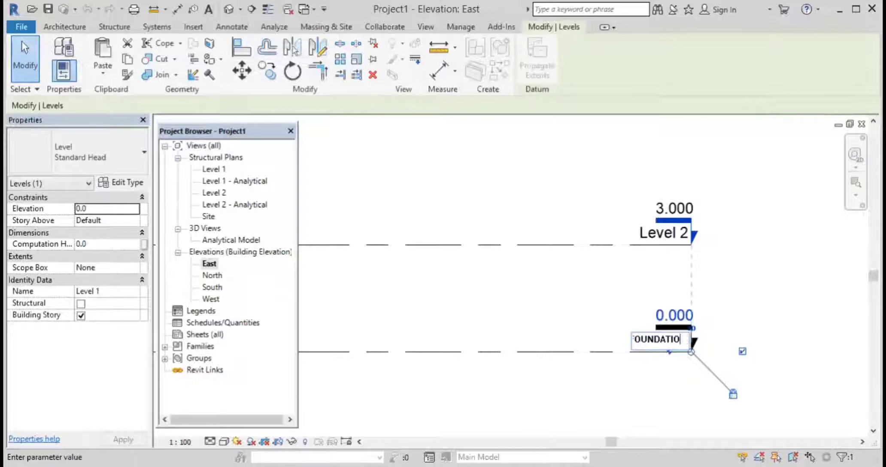
{"action": "type", "text": "N"}
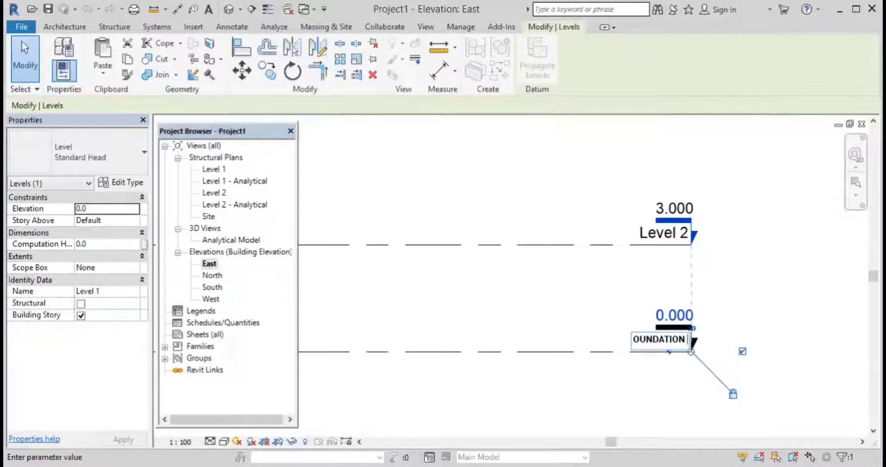
{"action": "type", "text": " LEVE"}
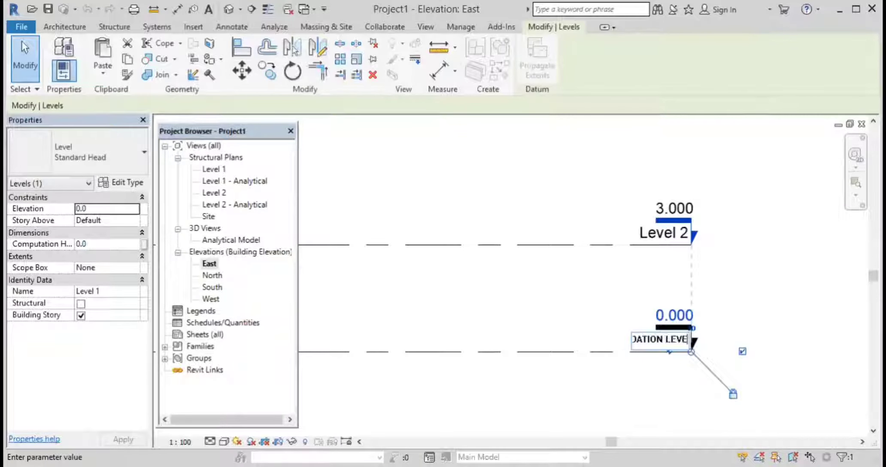
{"action": "type", "text": "L"}
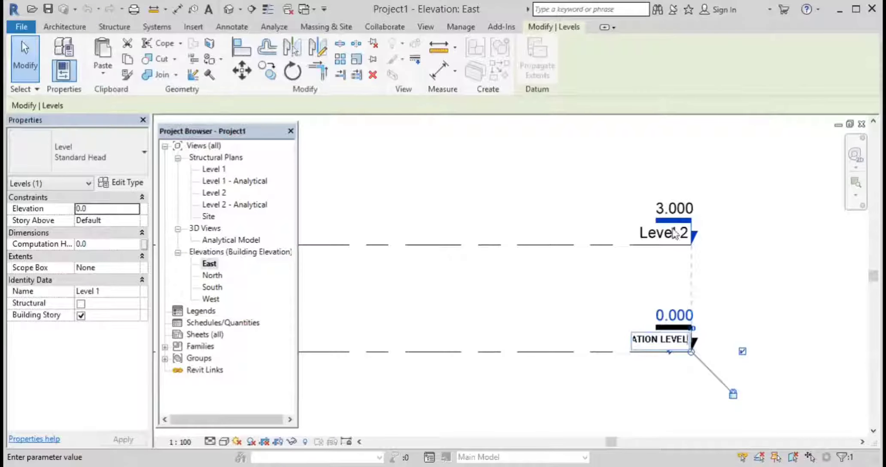
{"action": "key", "text": "Return"}
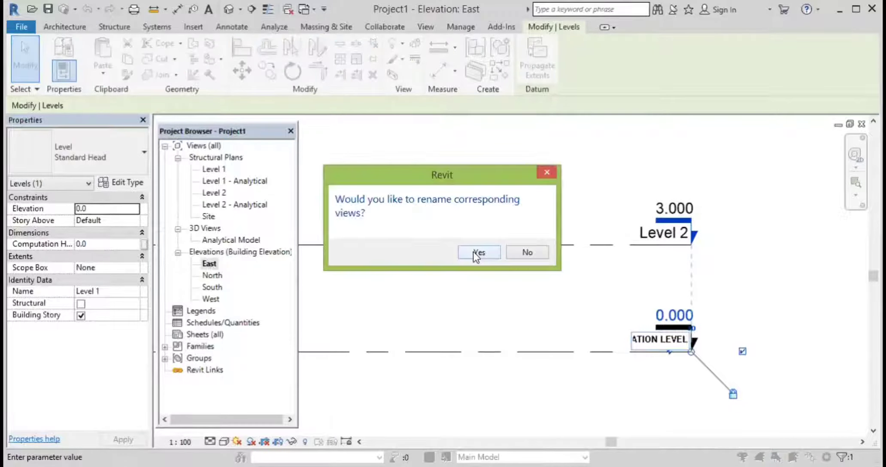
{"action": "left_click", "coordinate": [474, 252]}
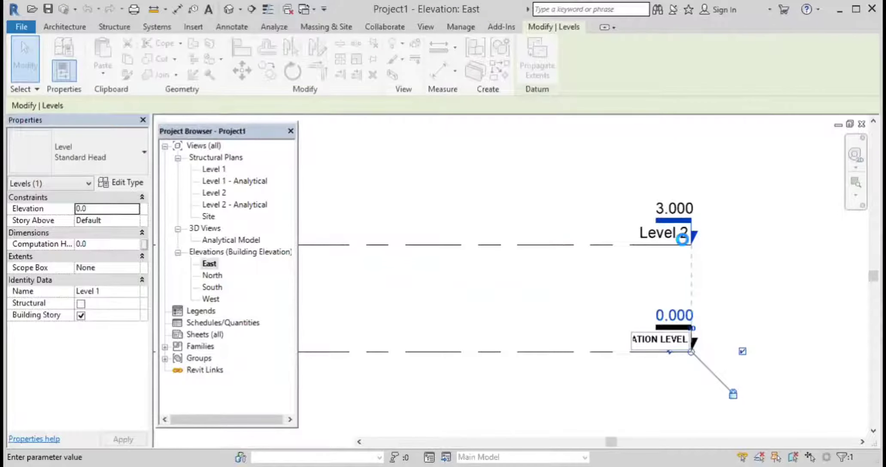
Rename the Level 2 level head to FIRST FLOOR LEVEL.
{"action": "double_click", "coordinate": [672, 235]}
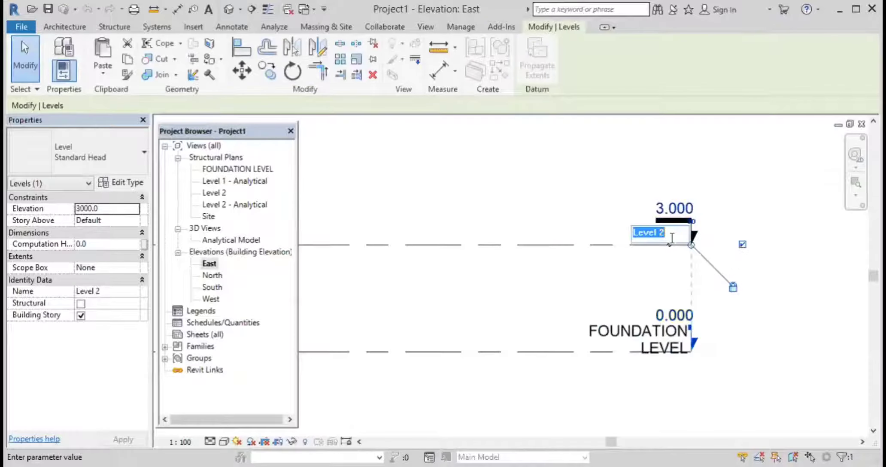
{"action": "type", "text": "fl"}
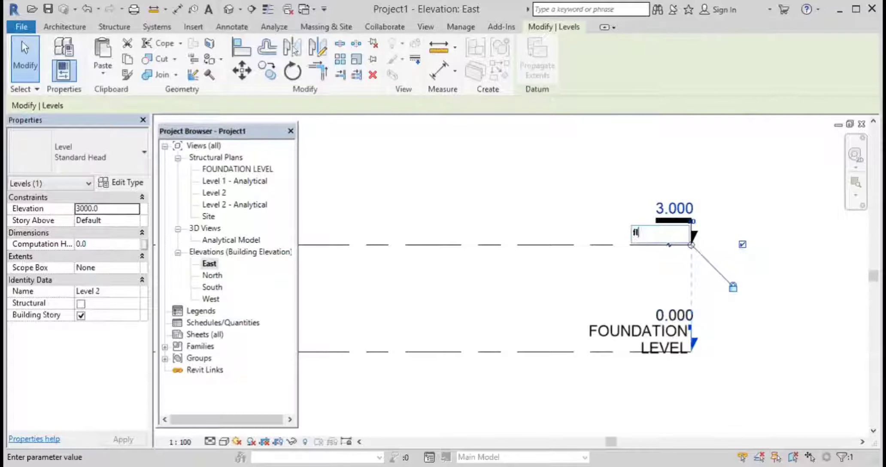
{"action": "key", "text": "BackSpace"}
{"action": "key", "text": "BackSpace"}
{"action": "type", "text": "FIRS"}
{"action": "type", "text": "T "}
{"action": "type", "text": "FLOO"}
{"action": "type", "text": "R"}
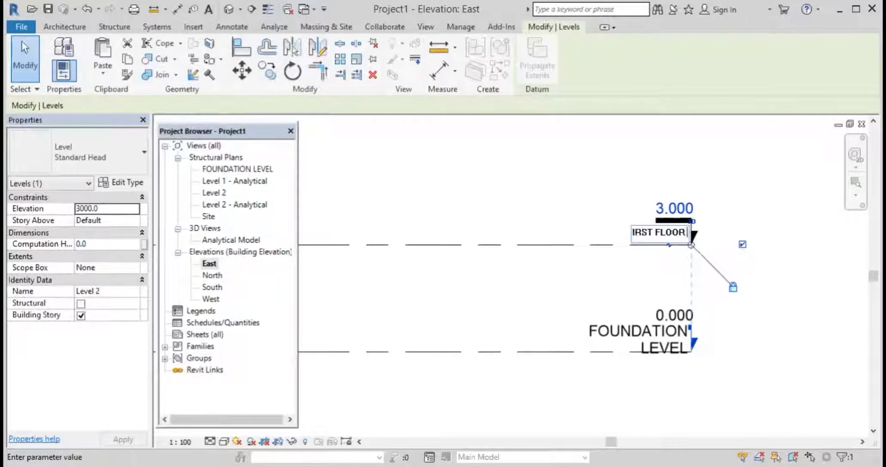
{"action": "type", "text": " LEVEL"}
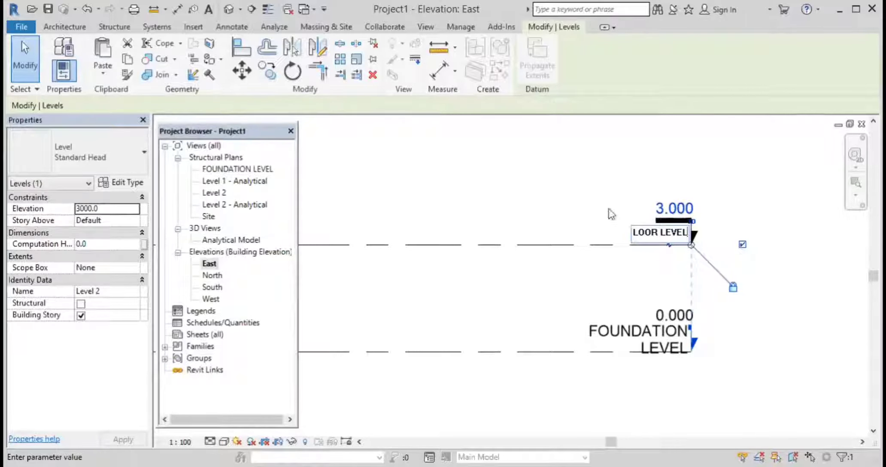
{"action": "key", "text": "Return"}
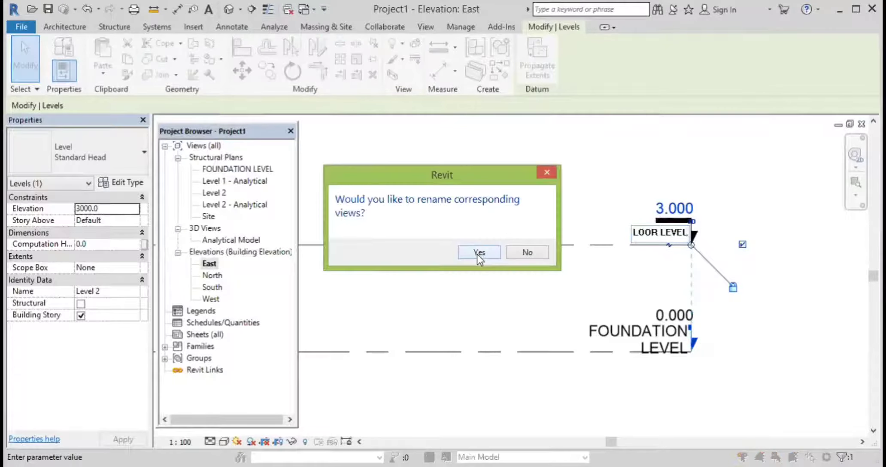
Confirm renaming the Level 2 views, then set project length units to Decimal inches.
{"action": "left_click", "coordinate": [479, 253]}
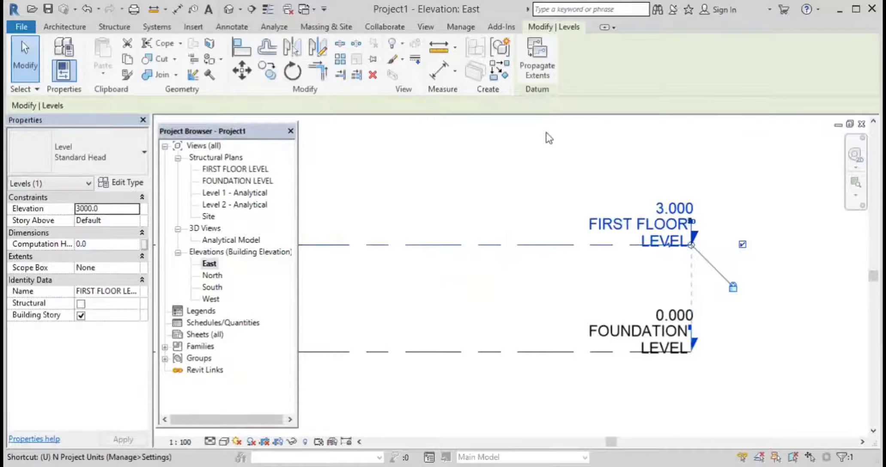
{"action": "key", "text": "n"}
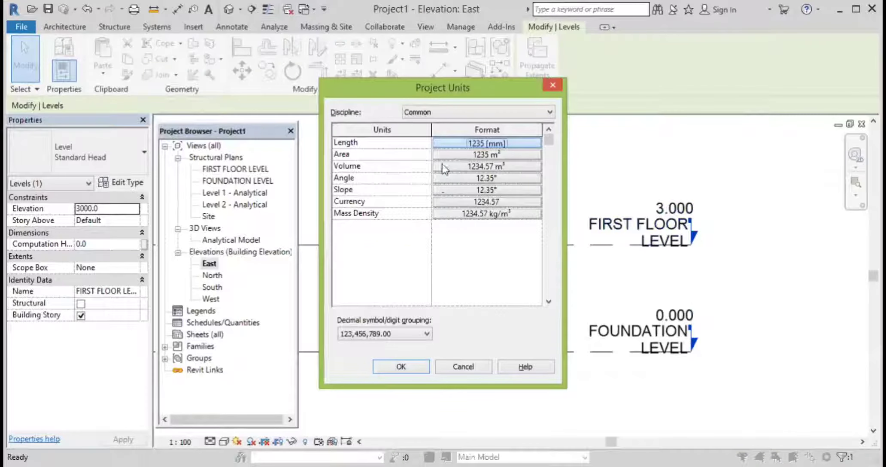
{"action": "left_click", "coordinate": [506, 143]}
{"action": "left_click", "coordinate": [446, 166]}
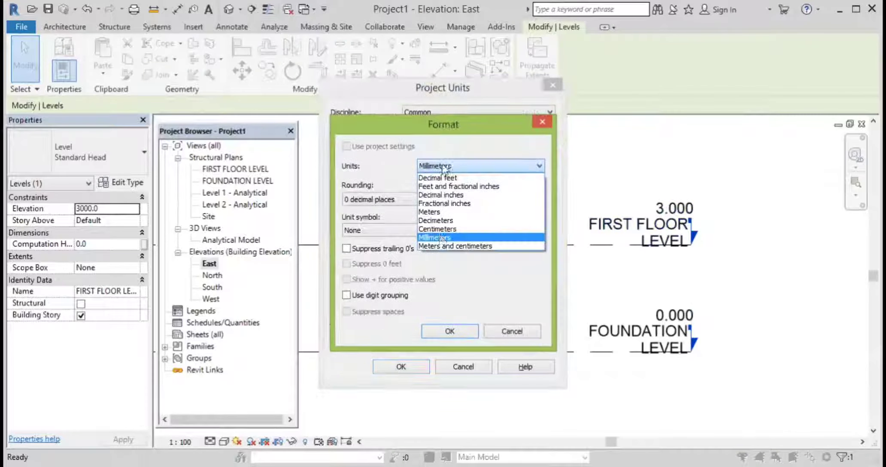
{"action": "left_click", "coordinate": [444, 197]}
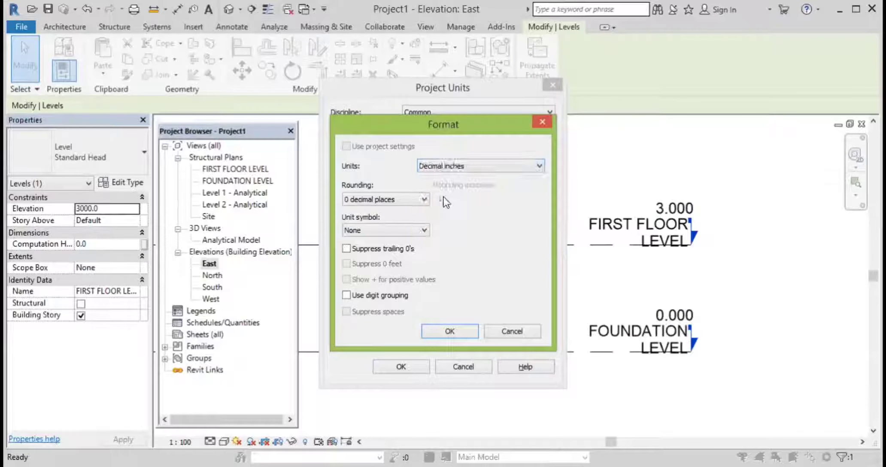
{"action": "left_click", "coordinate": [478, 166]}
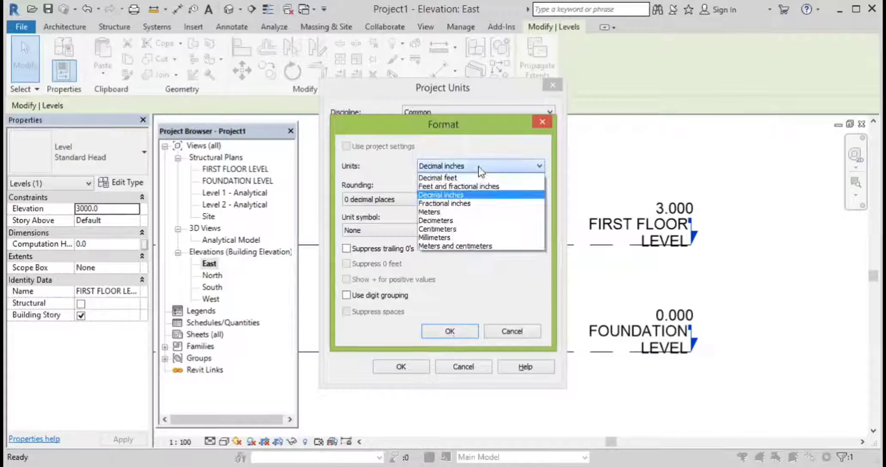
{"action": "left_click", "coordinate": [457, 329]}
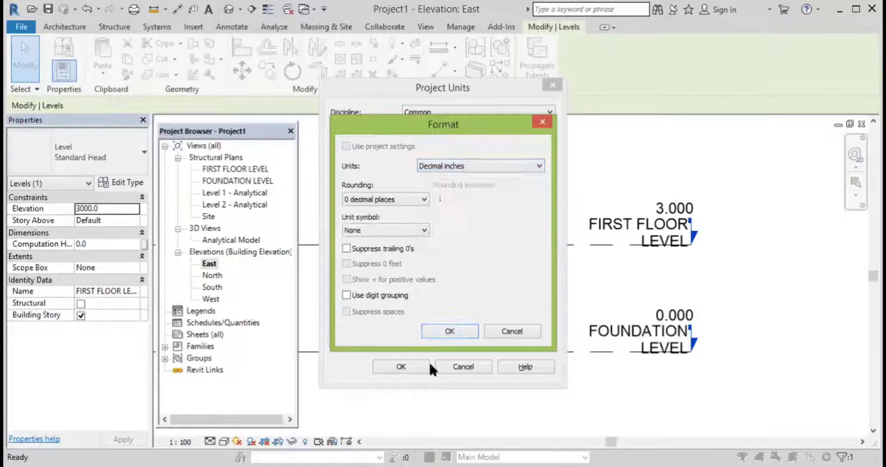
{"action": "left_click", "coordinate": [527, 329]}
{"action": "key", "text": "Escape"}
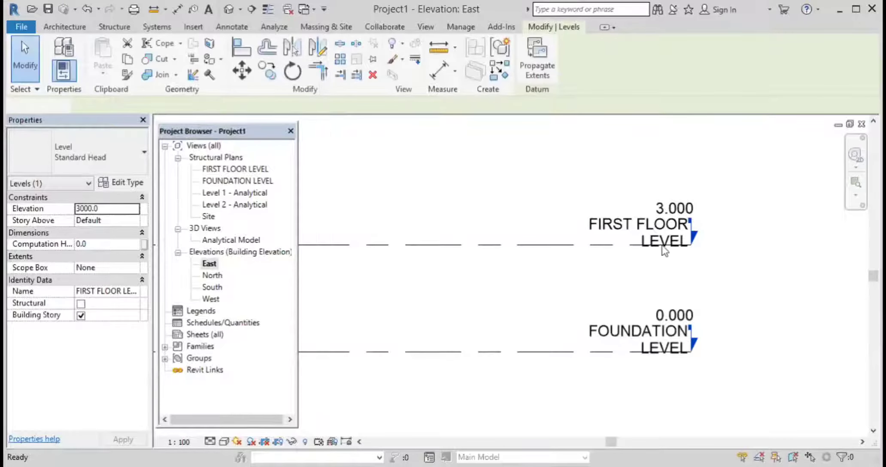
Set the FOUNDATION LEVEL elevation to -8.
{"action": "key", "text": "Escape"}
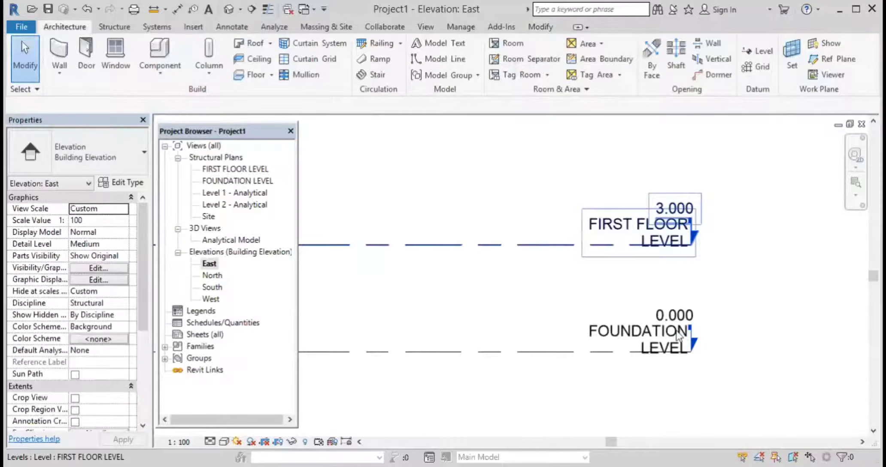
{"action": "double_click", "coordinate": [677, 310]}
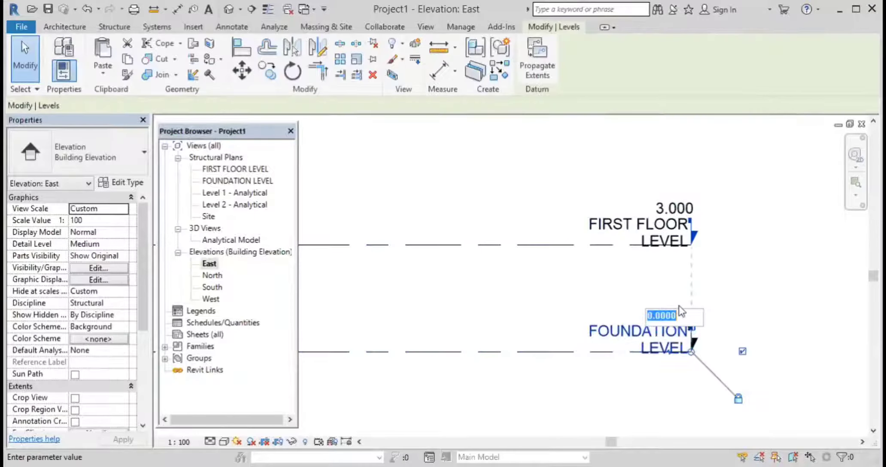
{"action": "type", "text": "-"}
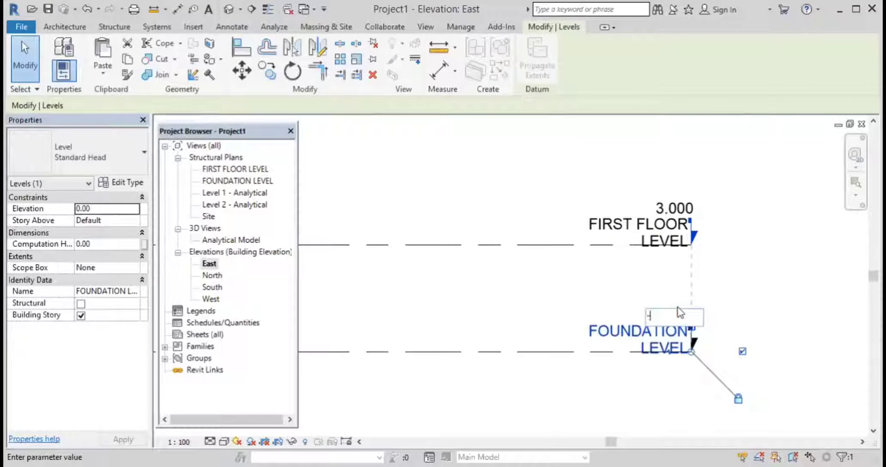
{"action": "type", "text": "8"}
{"action": "key", "text": "Return"}
{"action": "scroll", "coordinate": [680, 312], "scroll_direction": "down", "scroll_amount": 2}
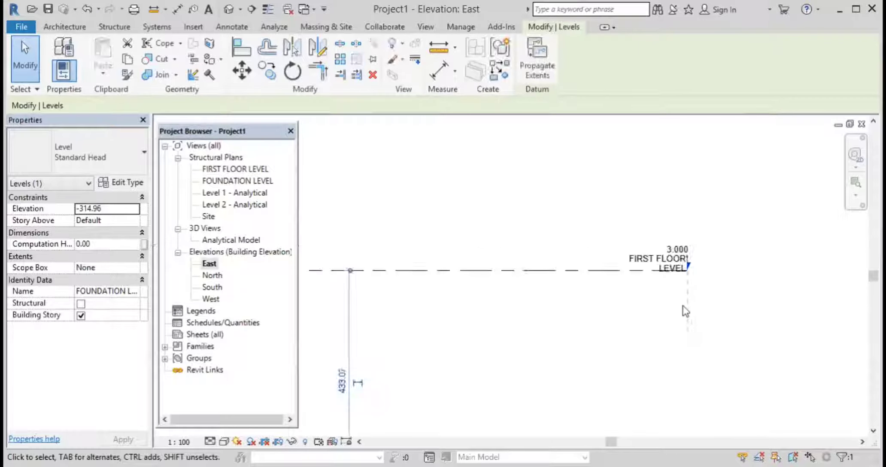
{"action": "scroll", "coordinate": [685, 311], "scroll_direction": "down", "scroll_amount": 2}
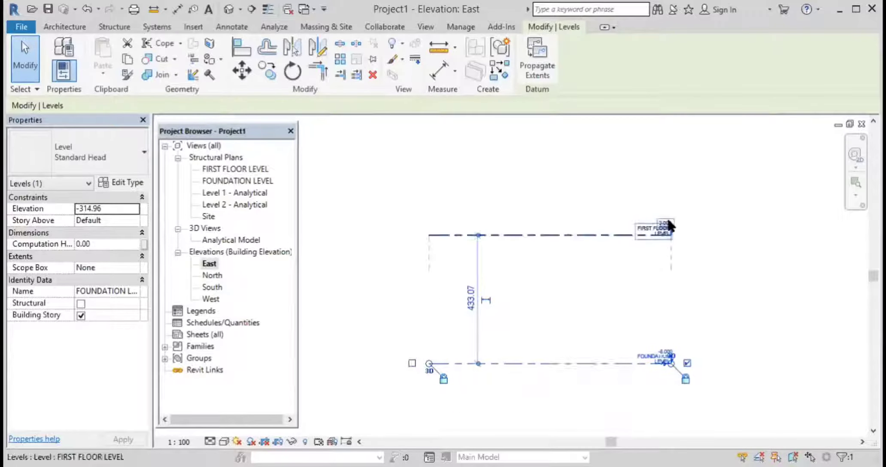
Set the FIRST FLOOR LEVEL elevation to 0.
{"action": "double_click", "coordinate": [668, 224]}
{"action": "type", "text": "0"}
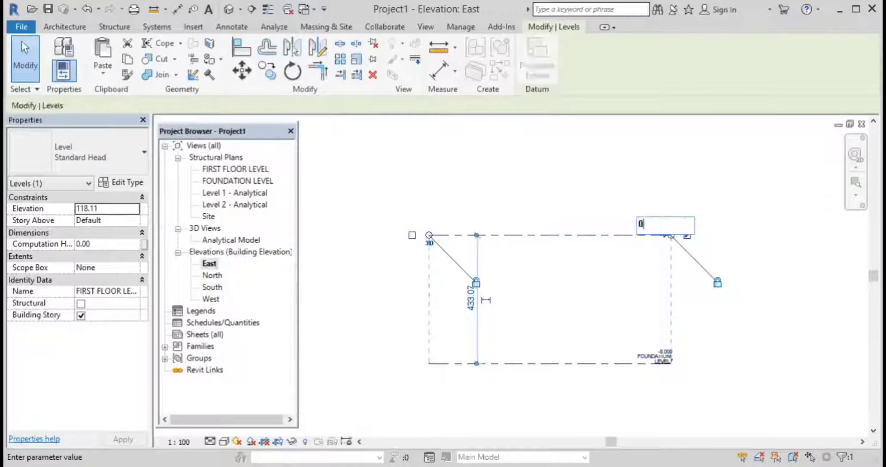
{"action": "key", "text": "Return"}
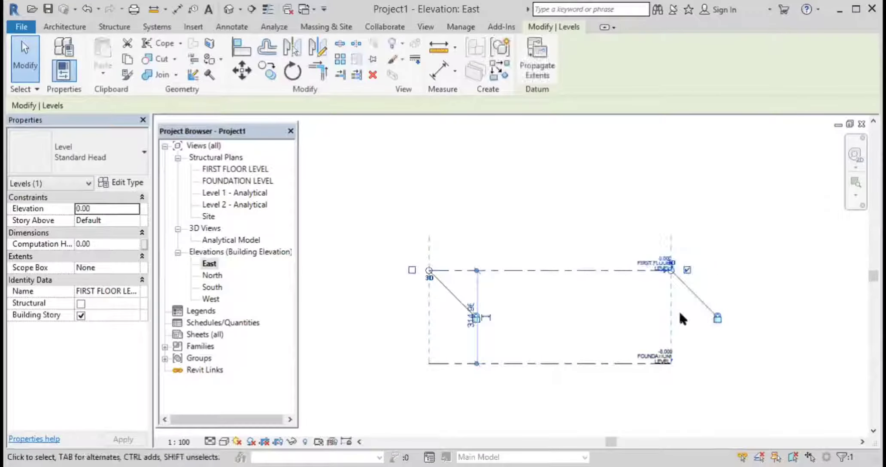
{"action": "scroll", "coordinate": [678, 310], "scroll_direction": "up", "scroll_amount": 2}
{"action": "scroll", "coordinate": [678, 310], "scroll_direction": "down", "scroll_amount": 1}
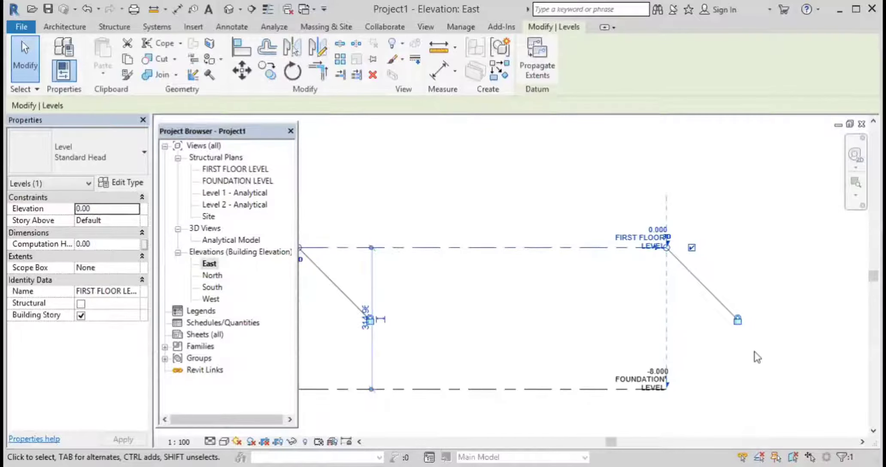
{"action": "scroll", "coordinate": [686, 326], "scroll_direction": "down", "scroll_amount": 1}
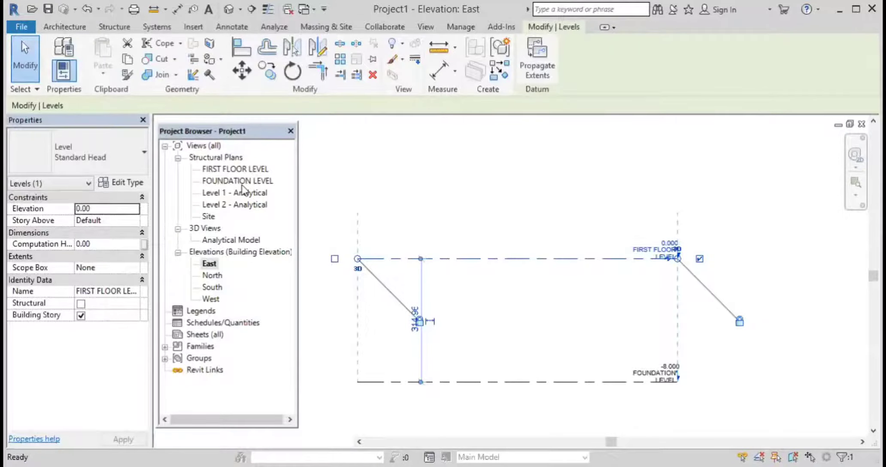
Open the FOUNDATION LEVEL structural plan, then switch back to the FIRST FLOOR LEVEL plan.
{"action": "left_click", "coordinate": [240, 181]}
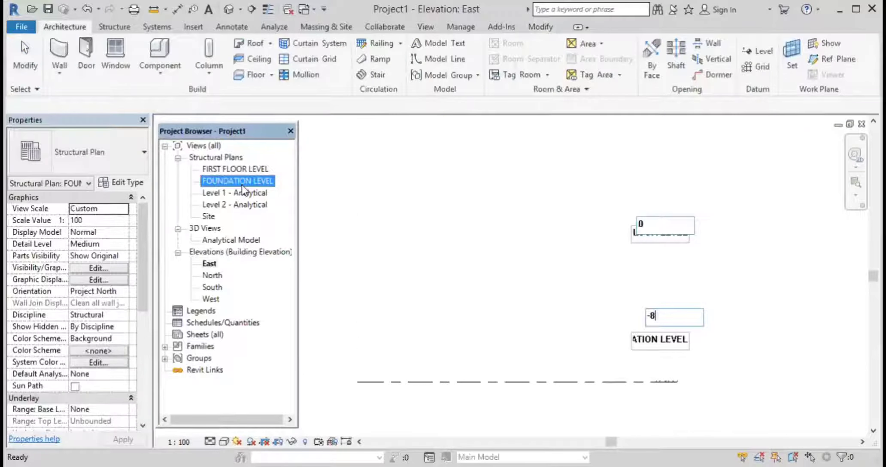
{"action": "double_click", "coordinate": [274, 181]}
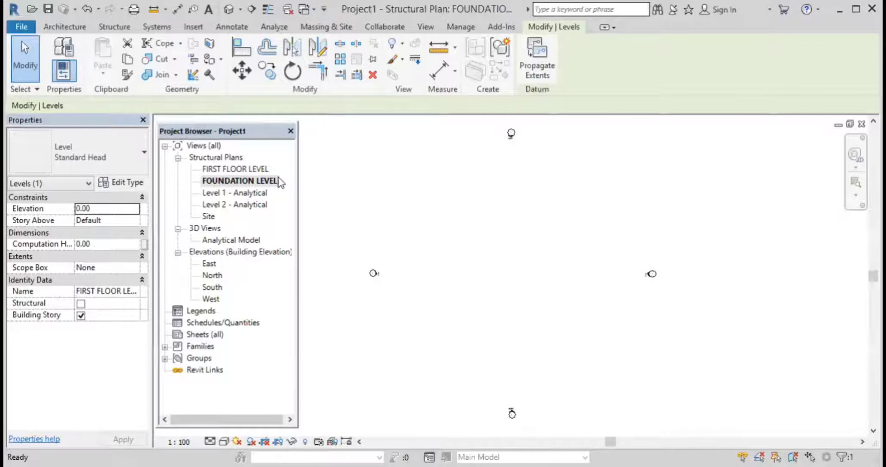
{"action": "key", "text": "ctrl+Tab"}
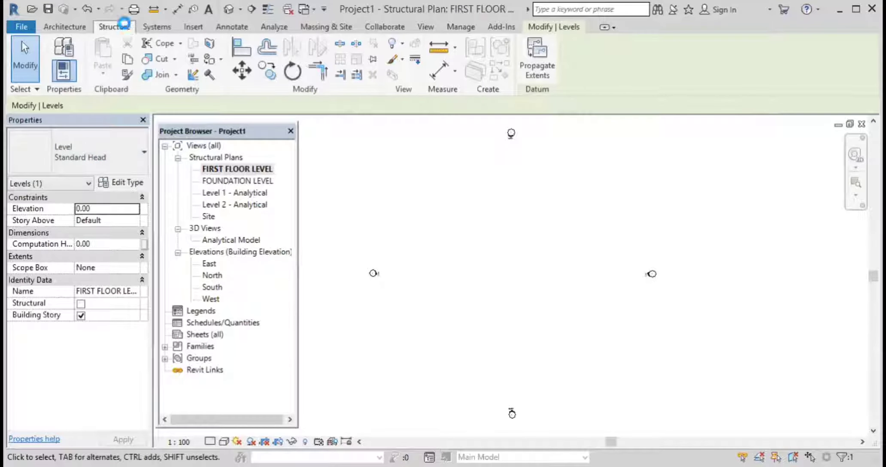
Start a structural wall of type Foundation - 300mm Concrete and open its type properties.
{"action": "left_click", "coordinate": [123, 23]}
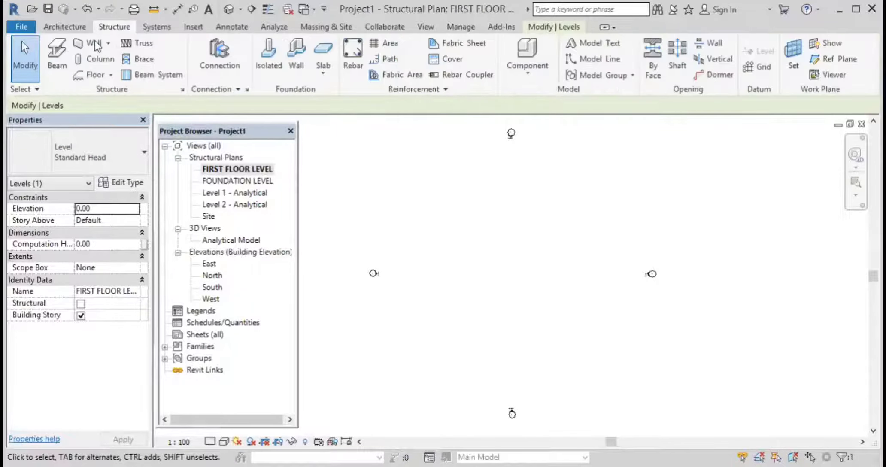
{"action": "left_click", "coordinate": [94, 42]}
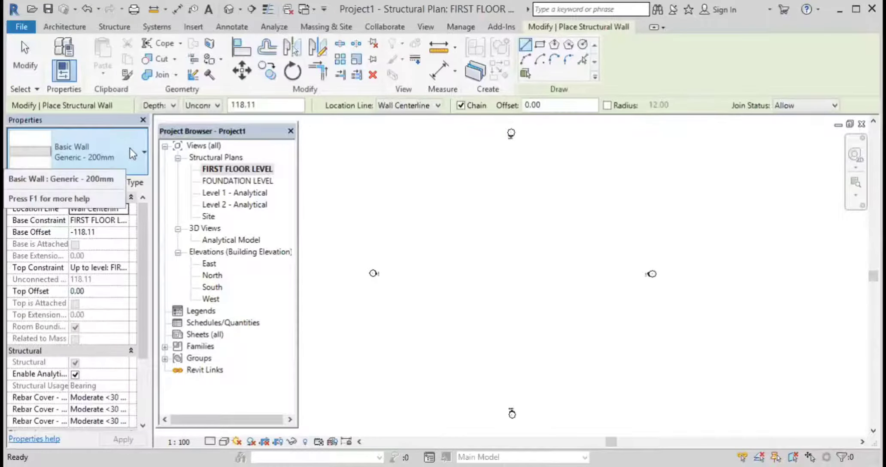
{"action": "left_click", "coordinate": [130, 148]}
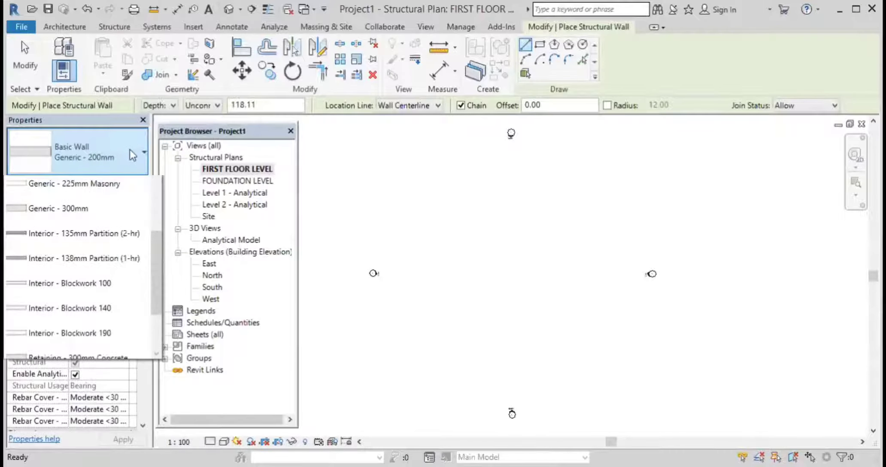
{"action": "left_click_drag", "start_coordinate": [163, 311], "coordinate": [160, 367]}
{"action": "scroll", "coordinate": [151, 313], "scroll_direction": "down", "scroll_amount": 1}
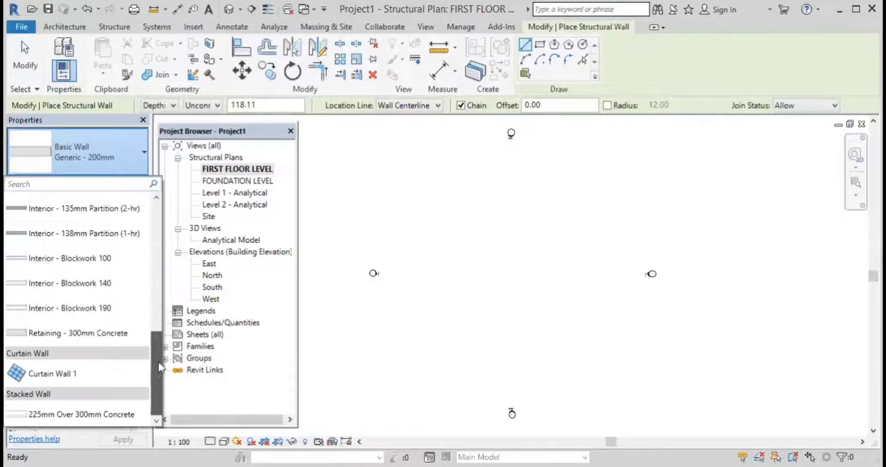
{"action": "scroll", "coordinate": [151, 313], "scroll_direction": "up", "scroll_amount": 3}
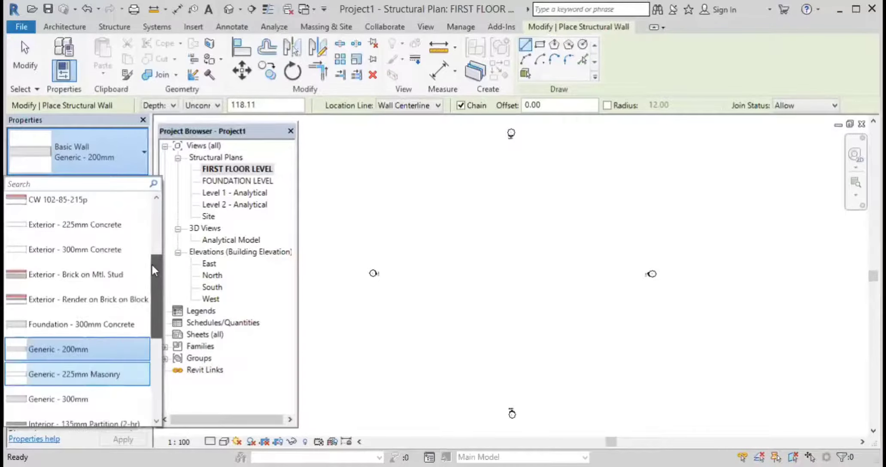
{"action": "left_click", "coordinate": [100, 334]}
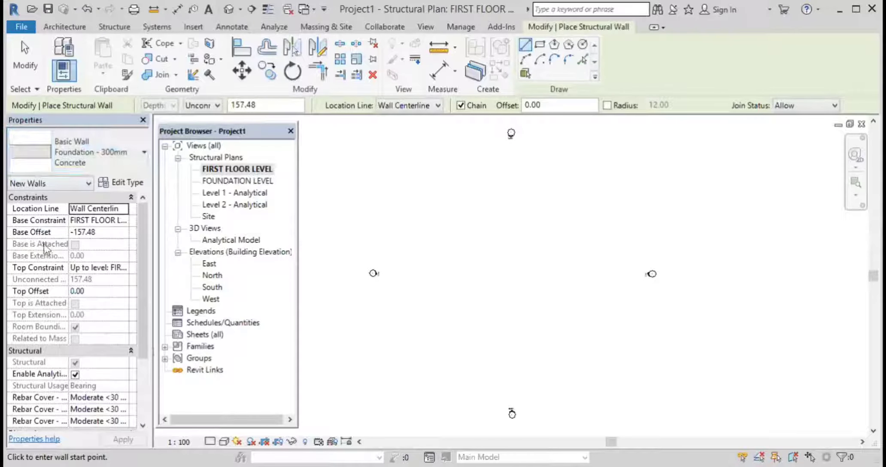
{"action": "left_click", "coordinate": [123, 183]}
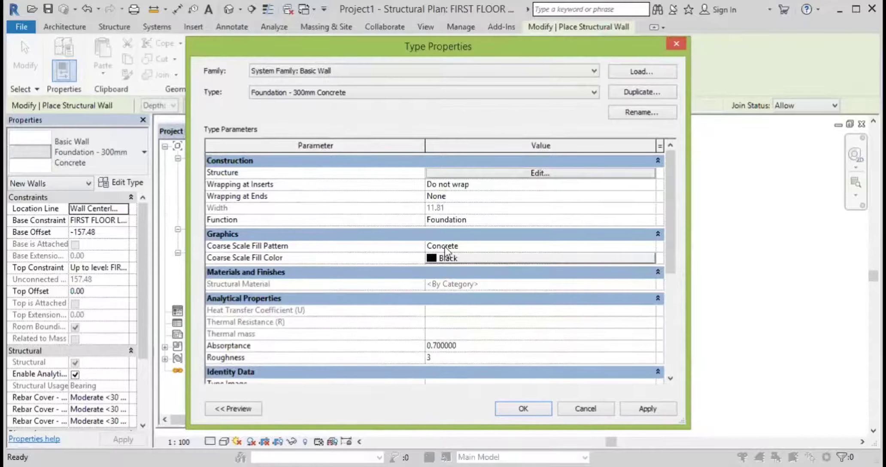
Duplicate the wall type as Foundation - 300mm Concrete 2 and close Type Properties.
{"action": "left_click", "coordinate": [641, 91]}
{"action": "left_click", "coordinate": [455, 263]}
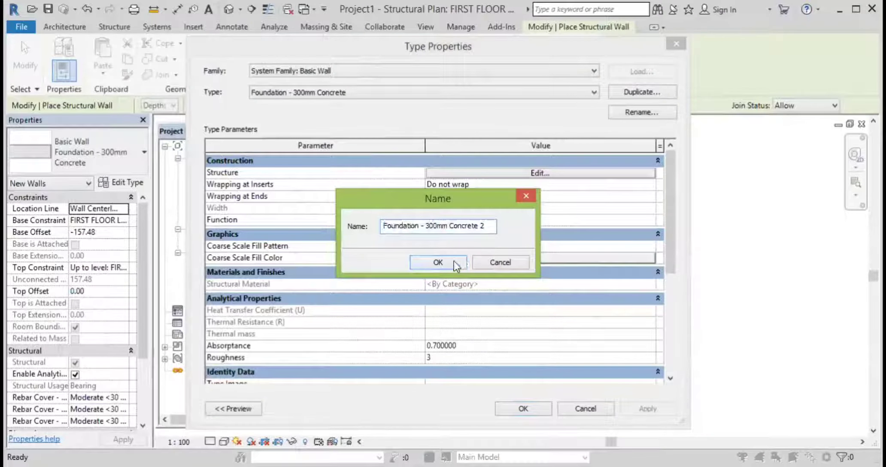
{"action": "left_click", "coordinate": [524, 409]}
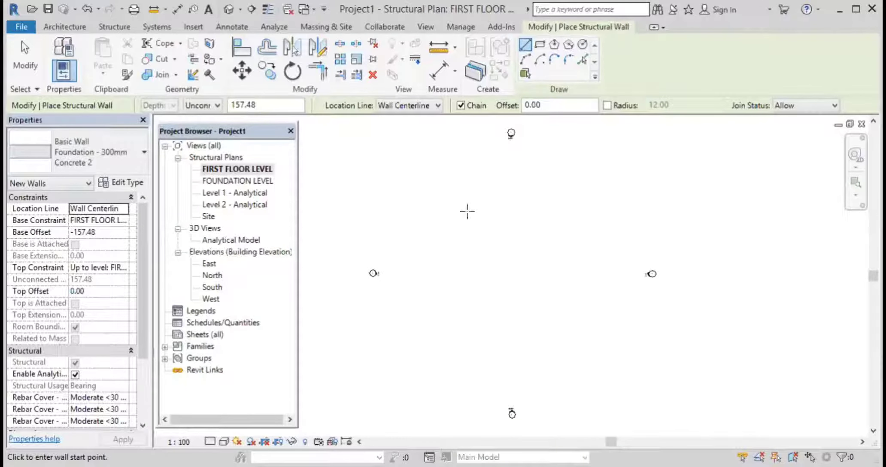
Draw a closed four-corner rectangular loop of Foundation - 300mm Concrete 2 walls.
{"action": "left_click", "coordinate": [442, 215]}
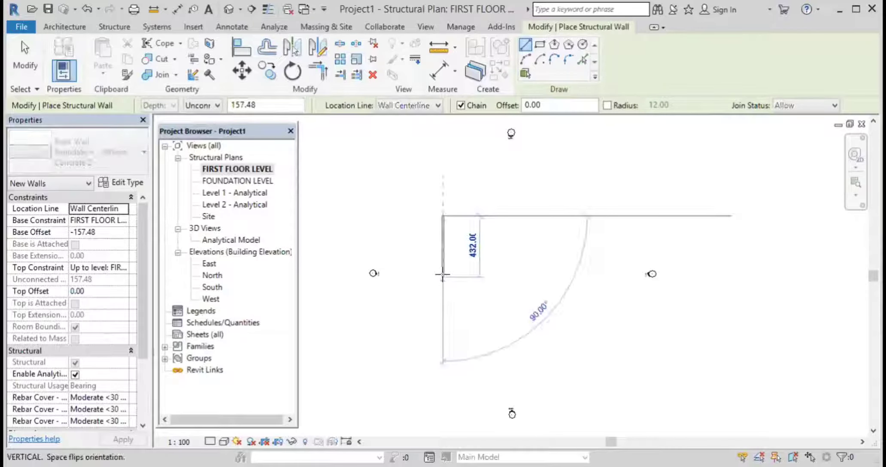
{"action": "left_click", "coordinate": [446, 296]}
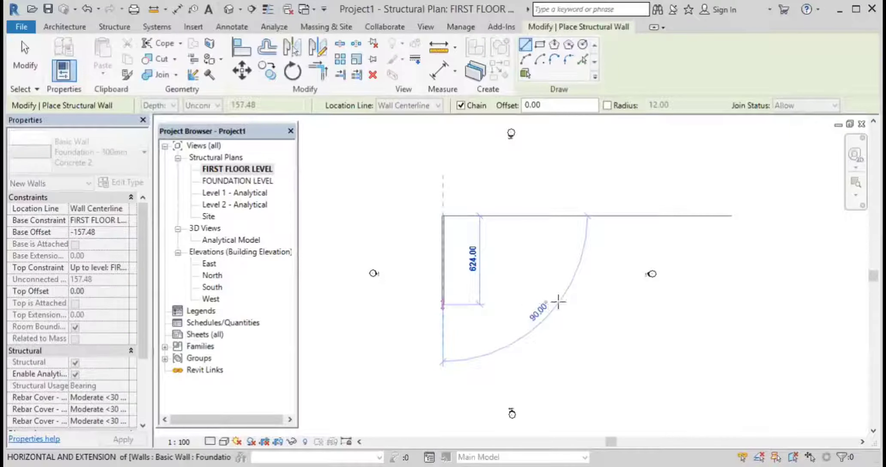
{"action": "left_click", "coordinate": [556, 252]}
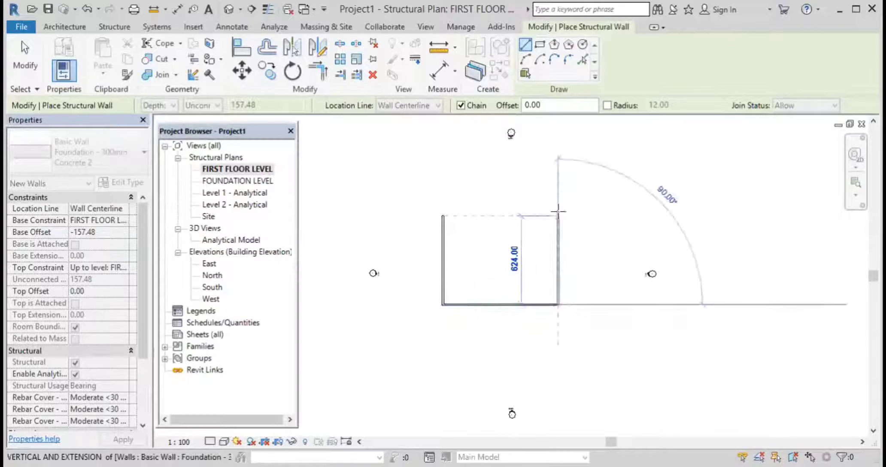
{"action": "left_click", "coordinate": [444, 216]}
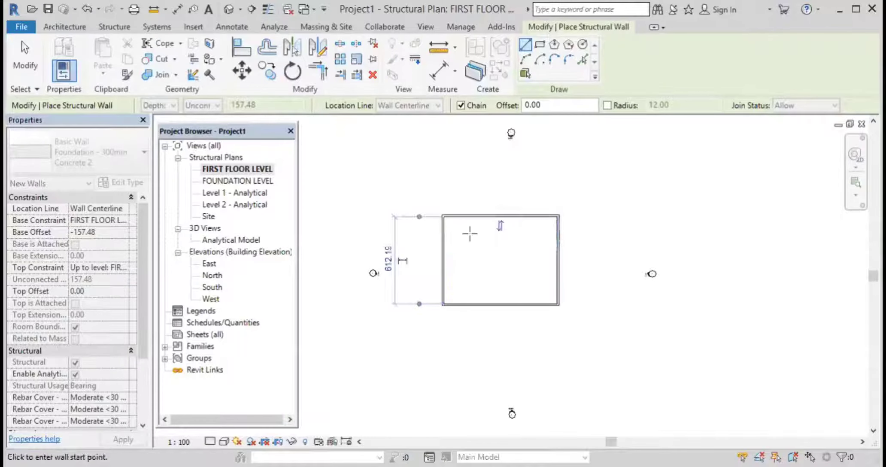
{"action": "scroll", "coordinate": [470, 234], "scroll_direction": "up", "scroll_amount": 3}
{"action": "scroll", "coordinate": [470, 234], "scroll_direction": "down", "scroll_amount": 1}
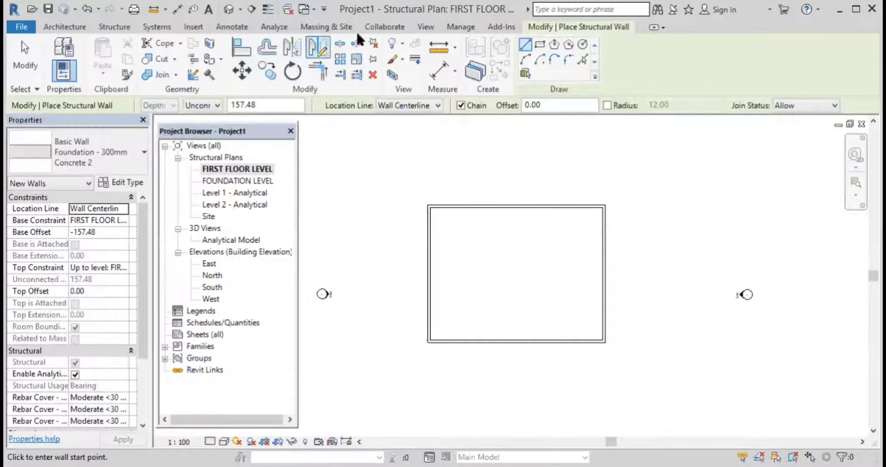
{"action": "left_click", "coordinate": [425, 26]}
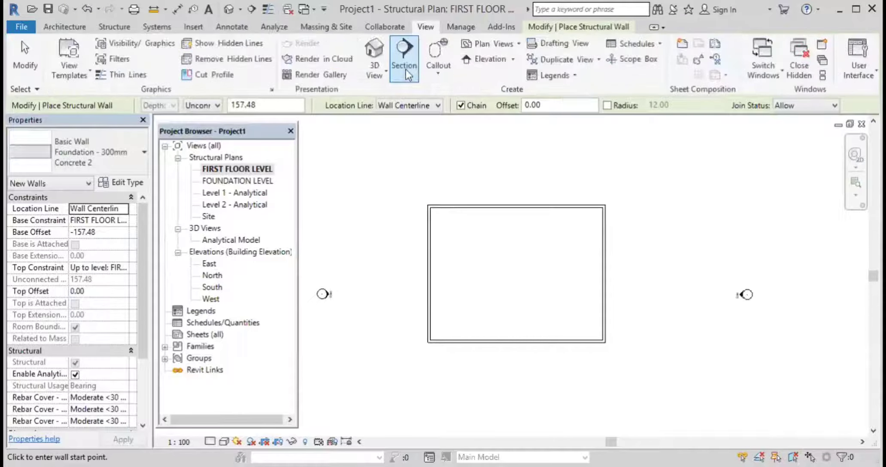
Open the default 3D view and exit wall placement.
{"action": "left_click", "coordinate": [374, 51]}
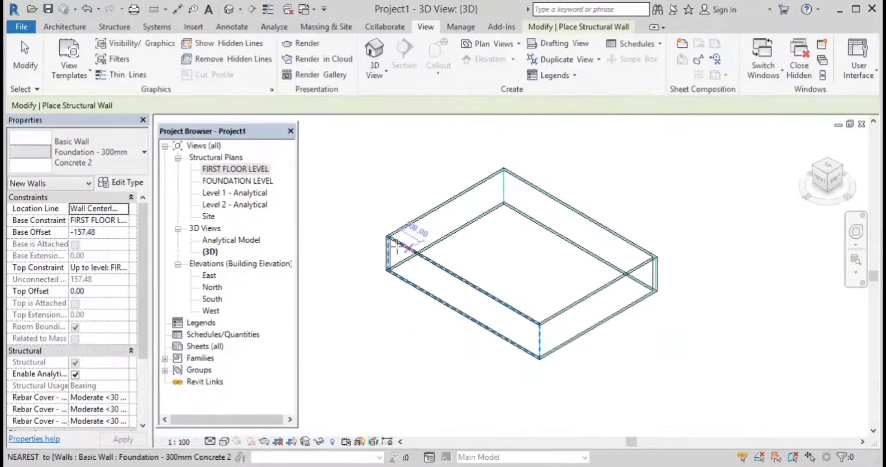
{"action": "left_click", "coordinate": [531, 186]}
{"action": "key", "text": "Escape"}
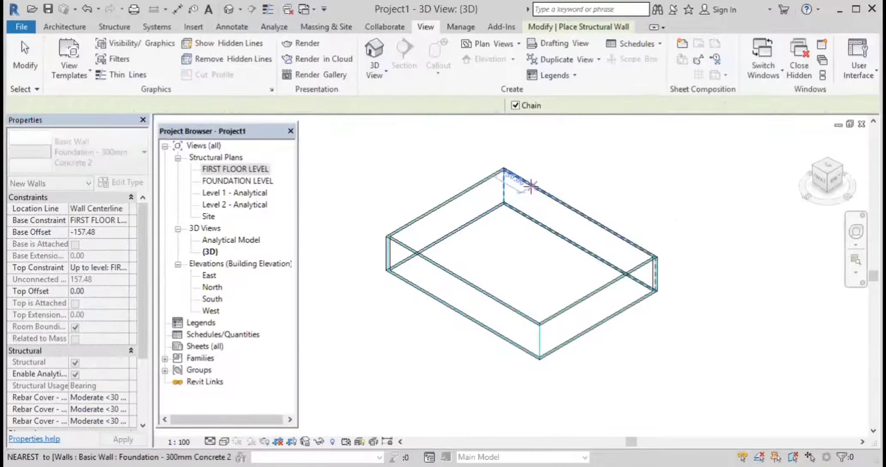
{"action": "key", "text": "Escape"}
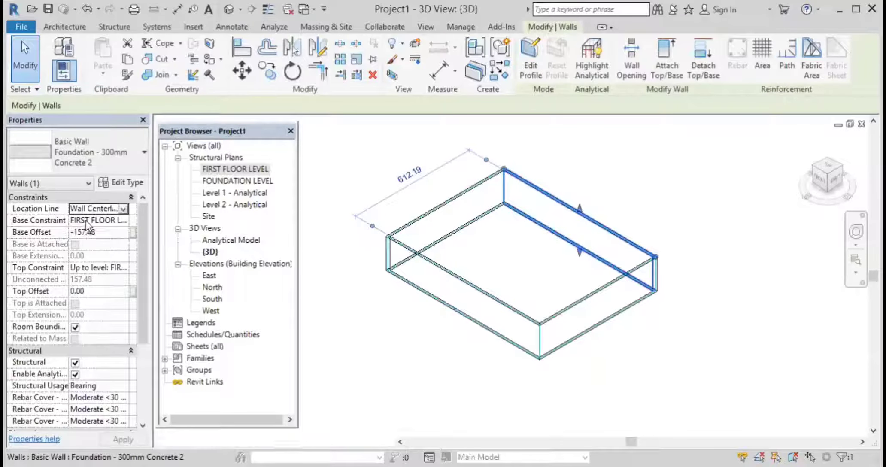
Set the wall's Base Constraint to FOUNDATION LEVEL with a Base Offset of 0.
{"action": "left_click", "coordinate": [85, 220]}
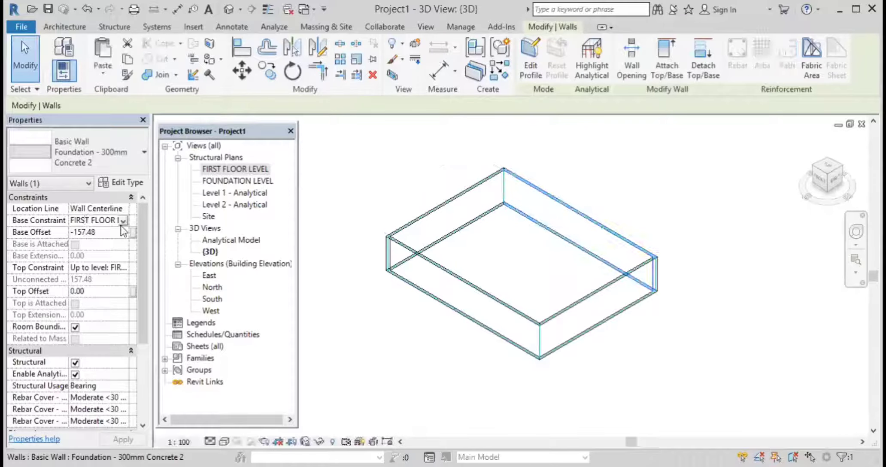
{"action": "left_click", "coordinate": [123, 221]}
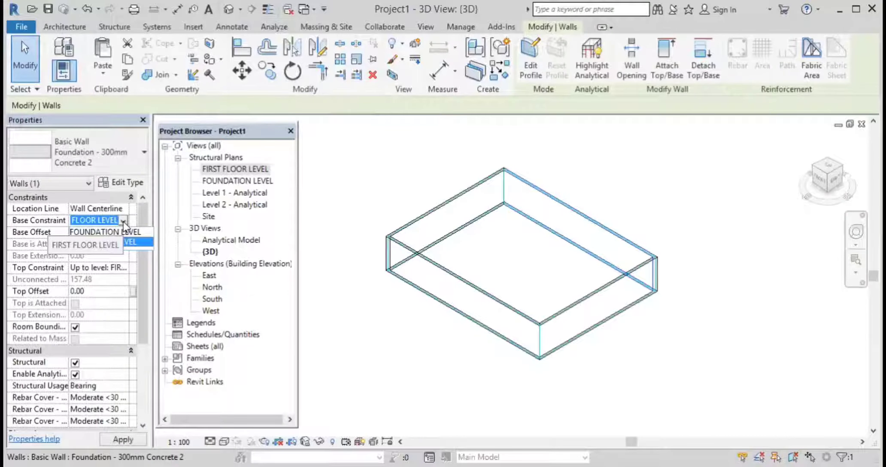
{"action": "left_click", "coordinate": [90, 267]}
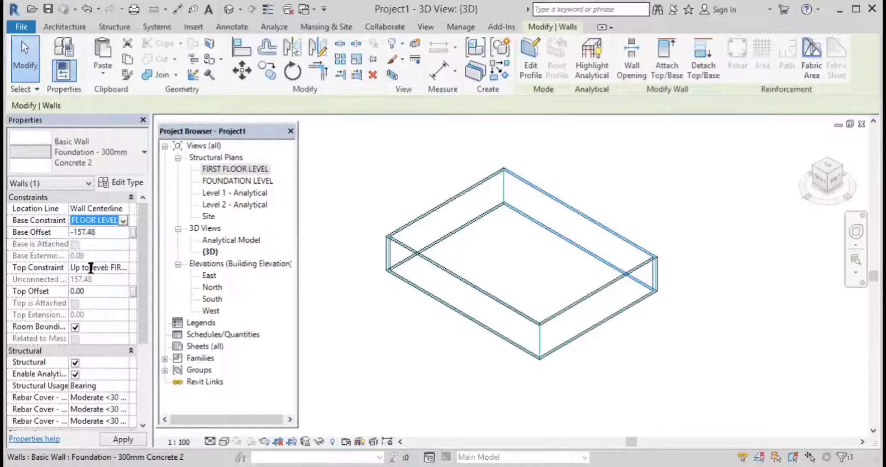
{"action": "left_click", "coordinate": [90, 268]}
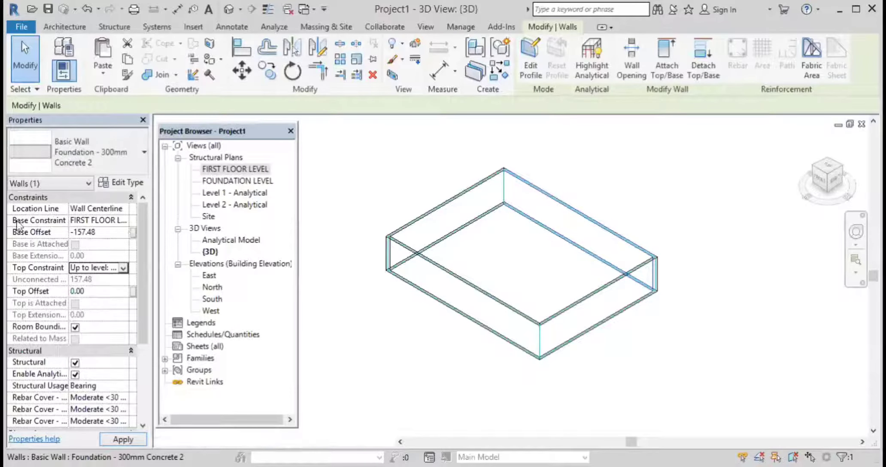
{"action": "left_click", "coordinate": [115, 219]}
{"action": "left_click", "coordinate": [124, 220]}
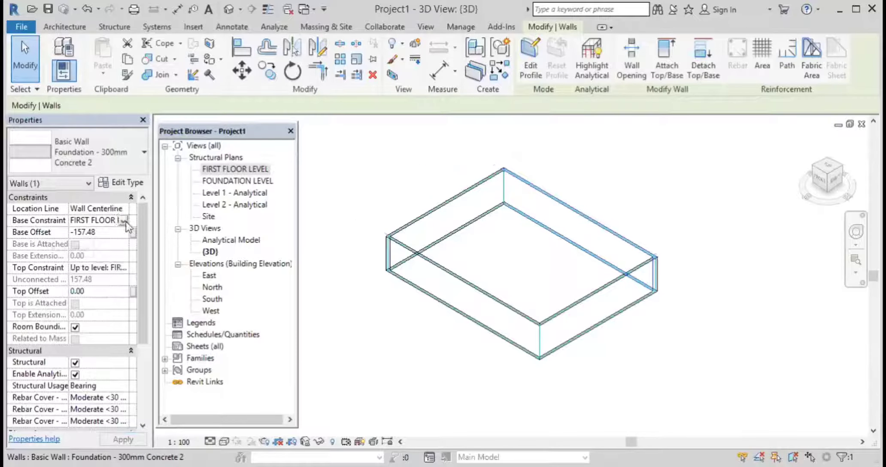
{"action": "left_click", "coordinate": [126, 221]}
{"action": "left_click", "coordinate": [85, 237]}
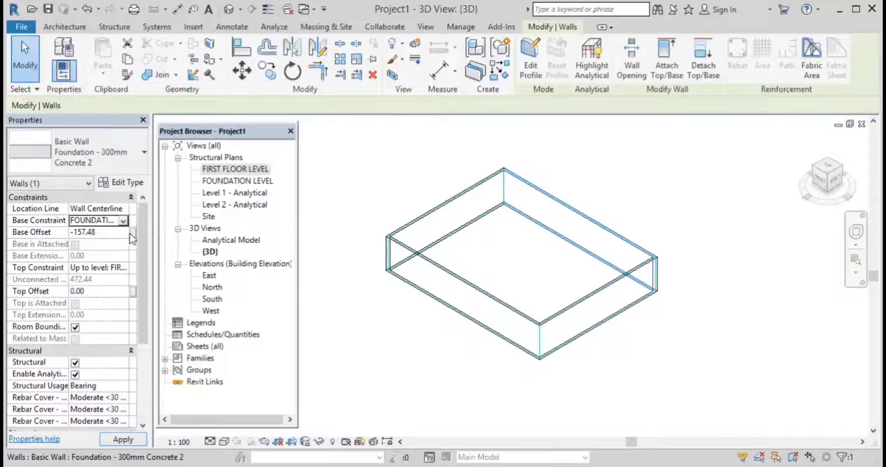
{"action": "left_click", "coordinate": [113, 232]}
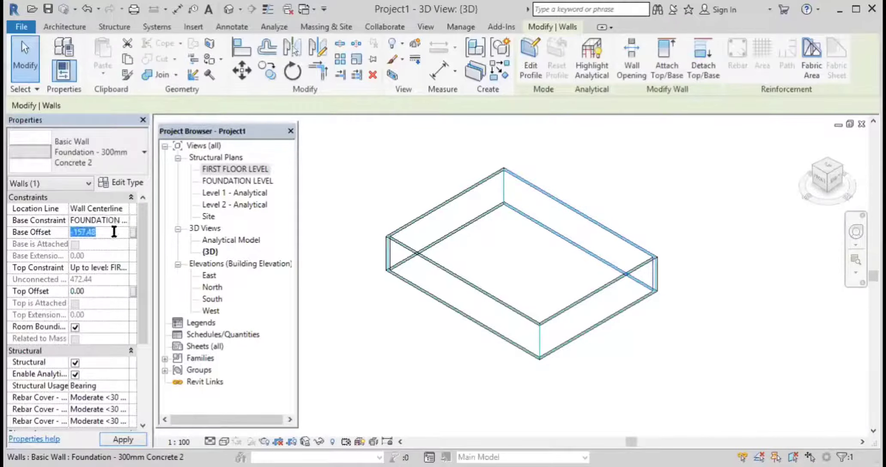
{"action": "type", "text": "0"}
{"action": "key", "text": "Return"}
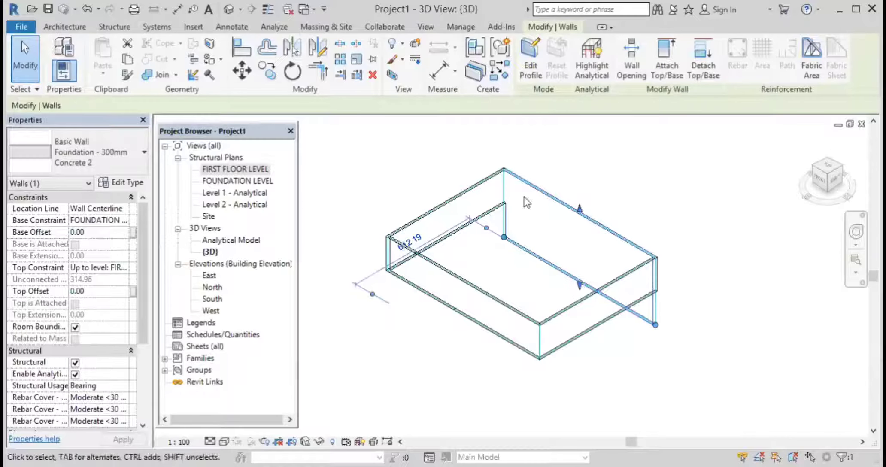
Deselect the wall and reopen the FIRST FLOOR LEVEL structural plan.
{"action": "left_click", "coordinate": [521, 222]}
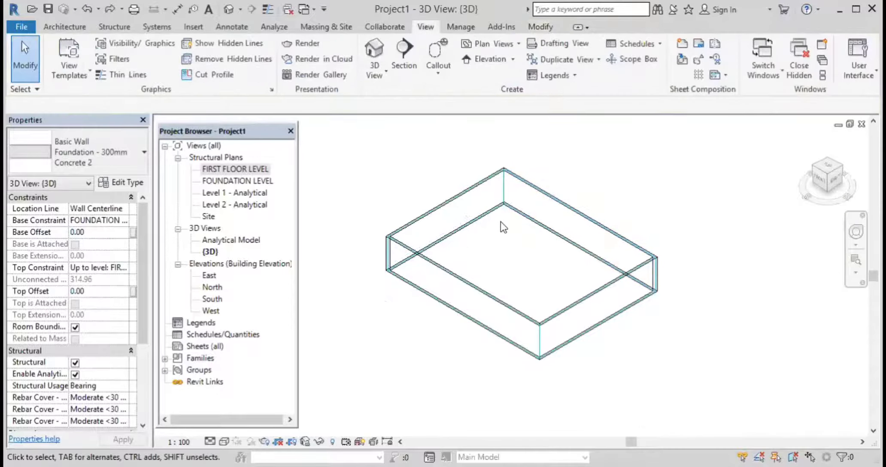
{"action": "scroll", "coordinate": [486, 230], "scroll_direction": "up", "scroll_amount": 2}
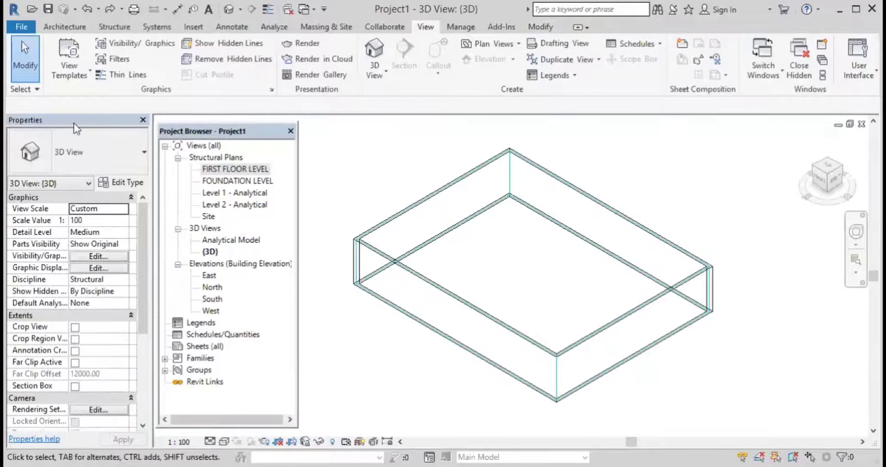
{"action": "double_click", "coordinate": [235, 169]}
{"action": "left_click", "coordinate": [113, 28]}
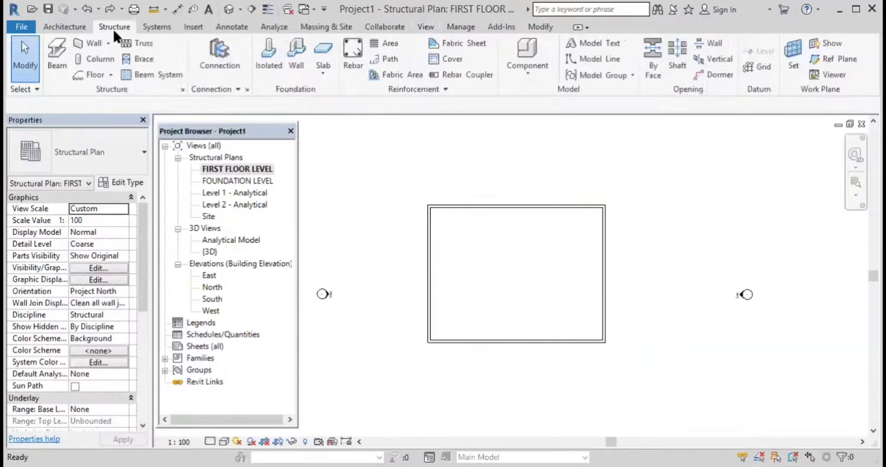
Add a Retaining Footing - 300 x 600 x 300 wall foundation beneath the top wall.
{"action": "left_click", "coordinate": [294, 55]}
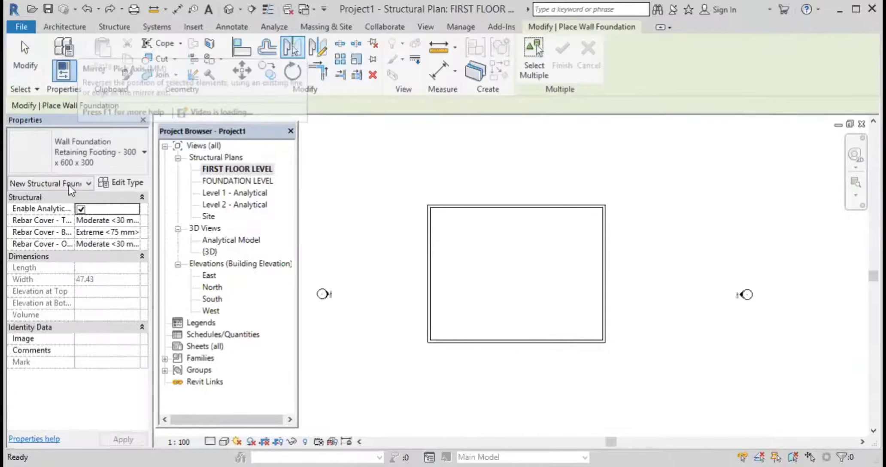
{"action": "left_click", "coordinate": [107, 162]}
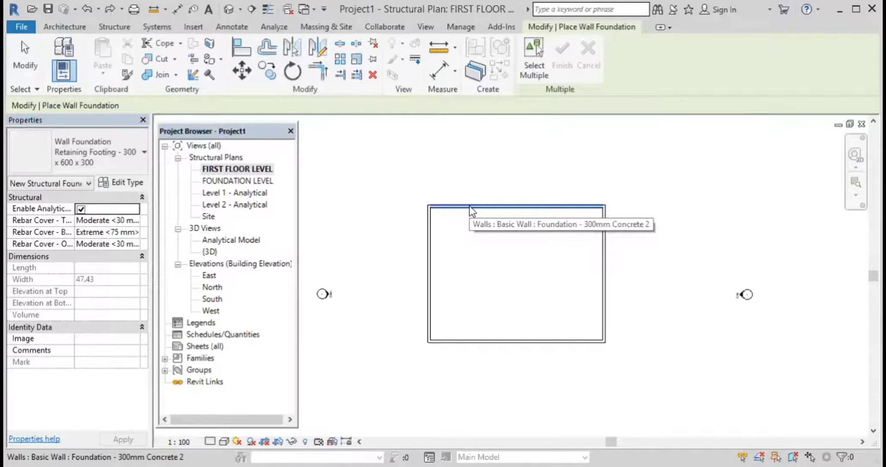
{"action": "scroll", "coordinate": [469, 206], "scroll_direction": "up", "scroll_amount": 1}
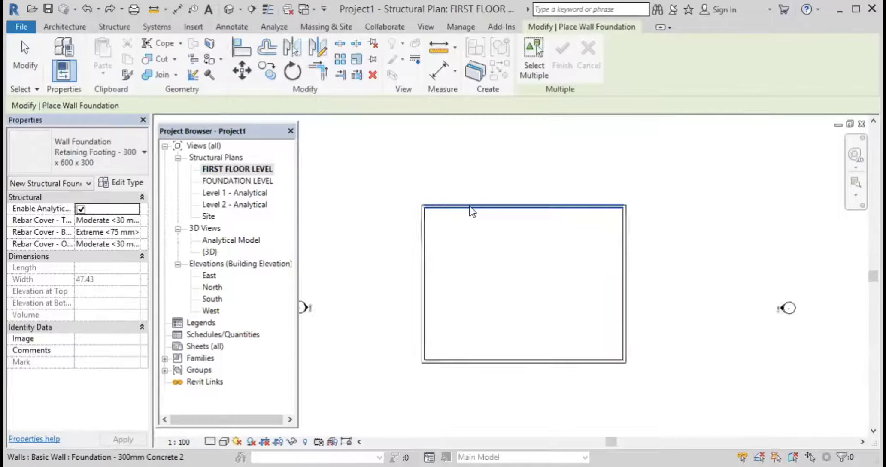
{"action": "left_click", "coordinate": [472, 208]}
{"action": "scroll", "coordinate": [483, 237], "scroll_direction": "down", "scroll_amount": 1}
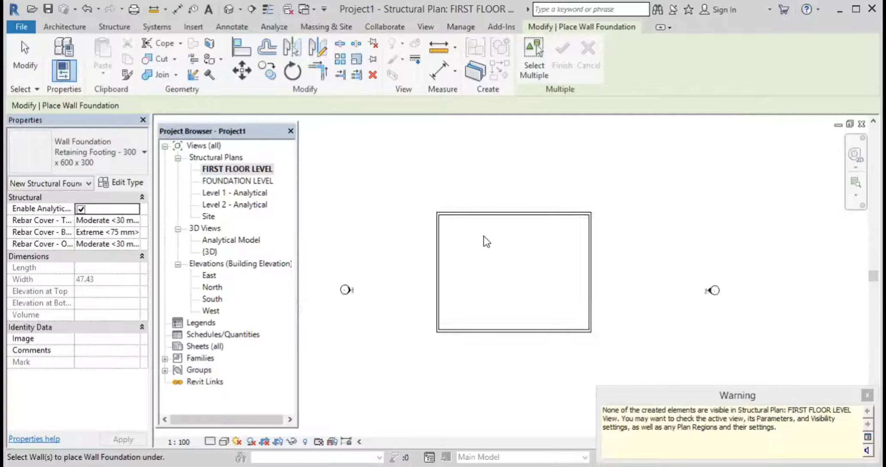
{"action": "scroll", "coordinate": [483, 235], "scroll_direction": "up", "scroll_amount": 1}
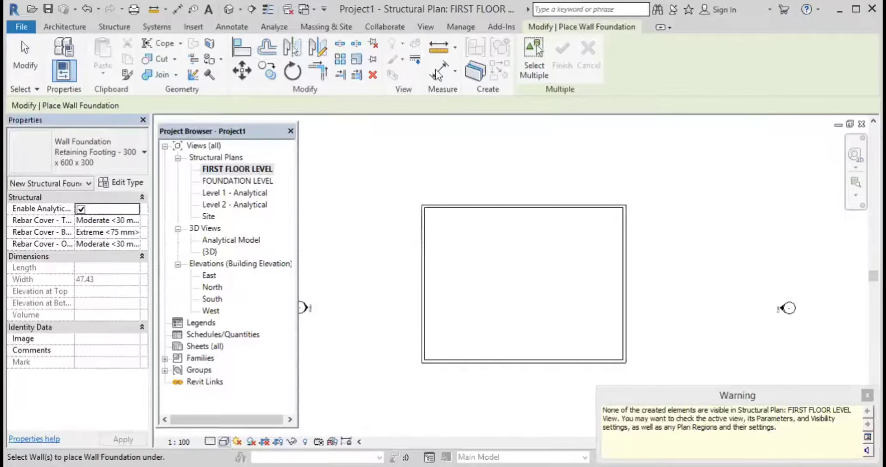
{"action": "left_click", "coordinate": [416, 26]}
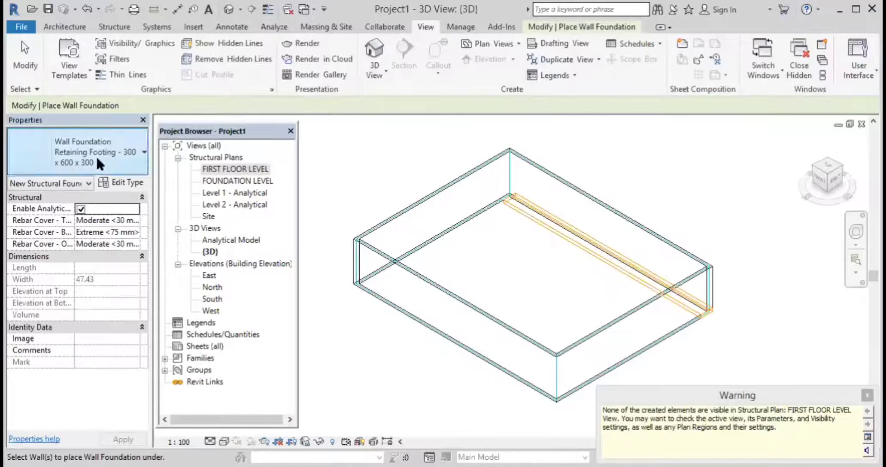
Dismiss the hidden-elements warning and add Retaining Footings under the back-left, front-left and front-right walls.
{"action": "left_click", "coordinate": [445, 233]}
{"action": "left_click", "coordinate": [445, 233]}
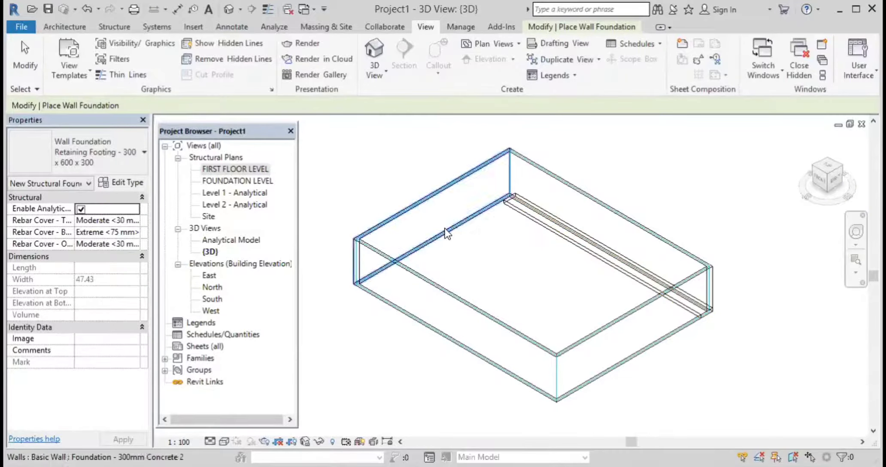
{"action": "left_click", "coordinate": [564, 371]}
{"action": "left_click", "coordinate": [591, 388]}
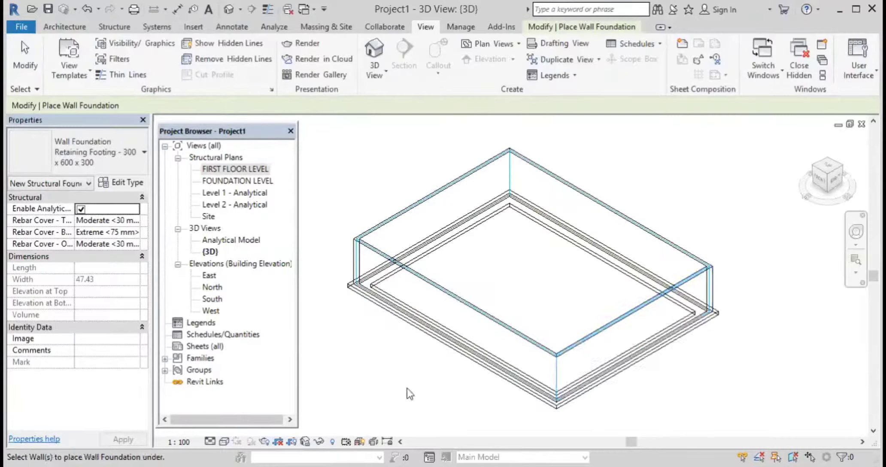
{"action": "scroll", "coordinate": [498, 355], "scroll_direction": "down", "scroll_amount": 1}
{"action": "scroll", "coordinate": [502, 351], "scroll_direction": "up", "scroll_amount": 1}
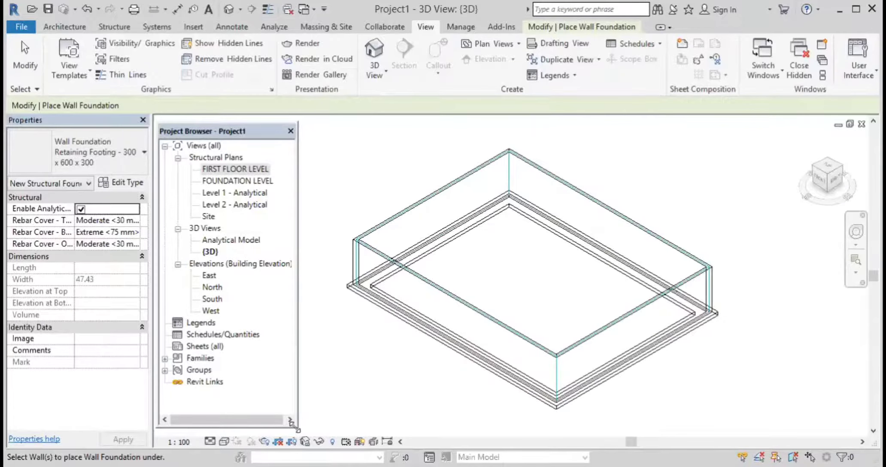
{"action": "key", "text": "Escape"}
{"action": "key", "text": "Escape"}
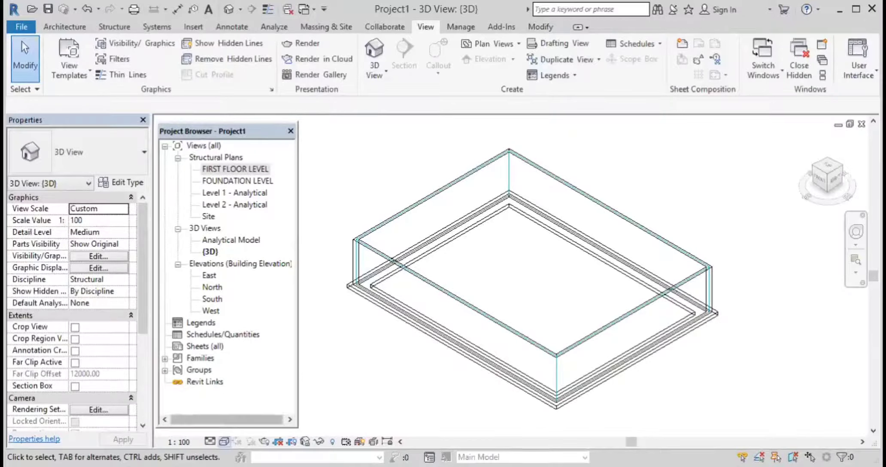
{"action": "left_click", "coordinate": [224, 441]}
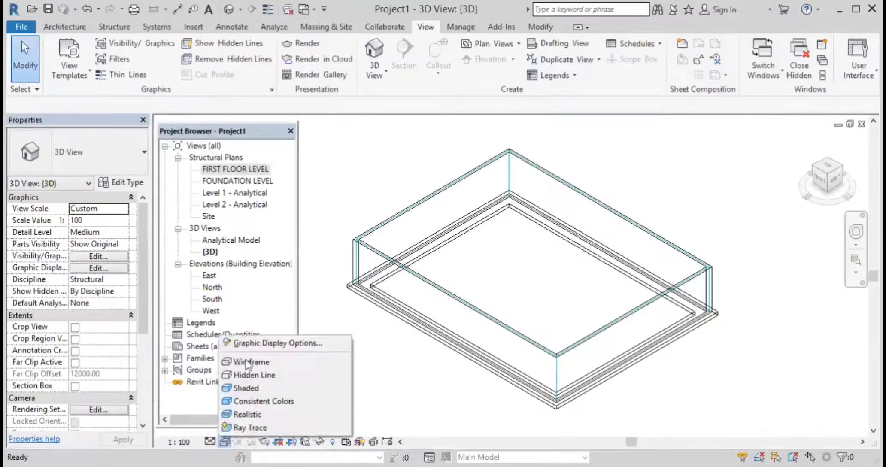
Switch the 3D view to the Consistent Colors visual style and re-centre the model.
{"action": "left_click", "coordinate": [271, 414]}
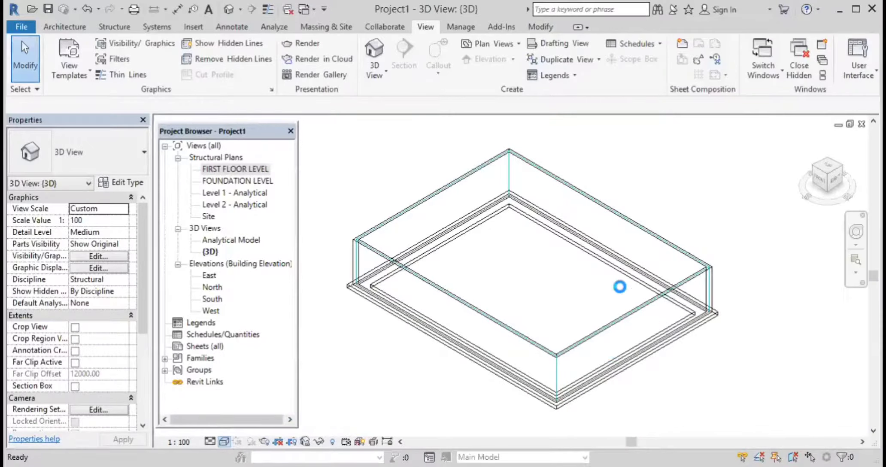
{"action": "middle_click_drag", "start_coordinate": [644, 340], "coordinate": [577, 311]}
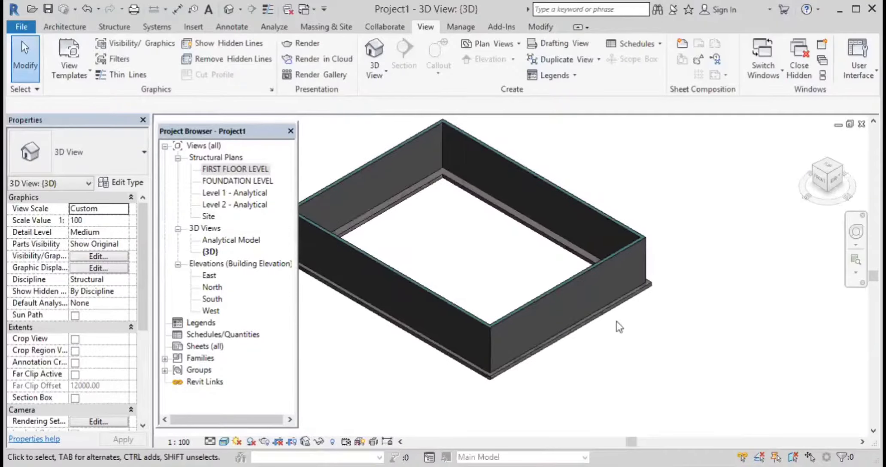
{"action": "left_click", "coordinate": [855, 260]}
Inspect the walls and footings from top, isometric and front-top ViewCube views.
{"action": "left_click", "coordinate": [828, 178]}
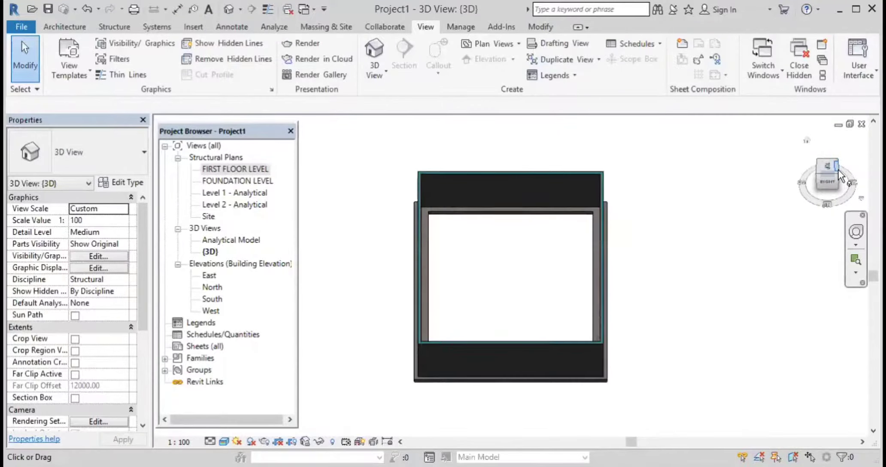
{"action": "left_click", "coordinate": [838, 173]}
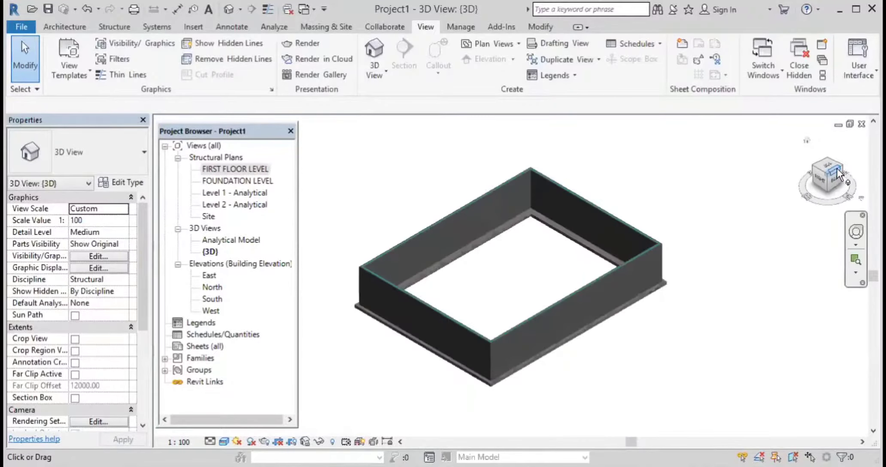
{"action": "left_click", "coordinate": [837, 167]}
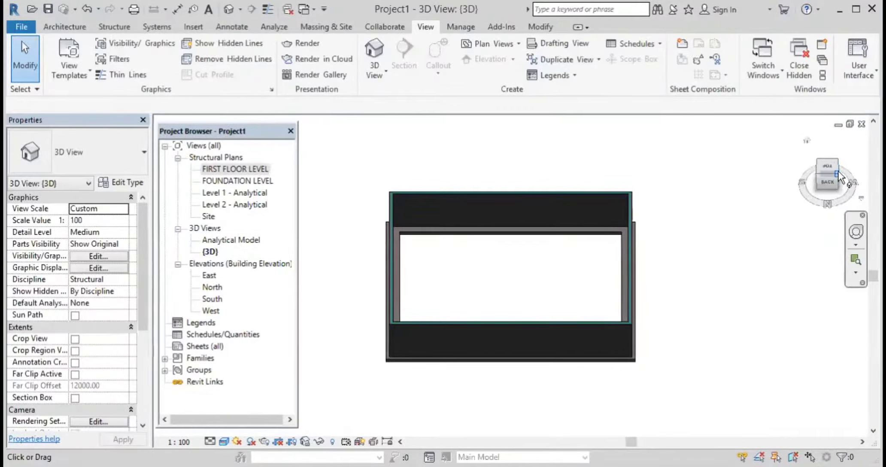
{"action": "left_click", "coordinate": [833, 174]}
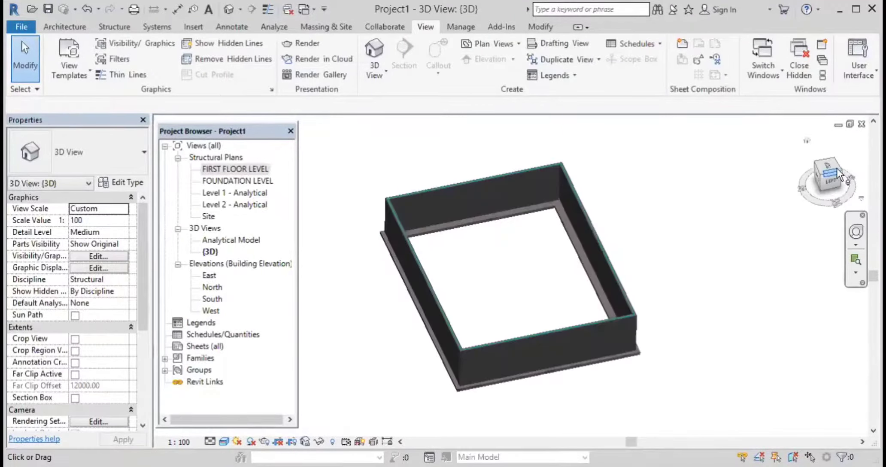
{"action": "left_click", "coordinate": [837, 168]}
{"action": "left_click", "coordinate": [828, 164]}
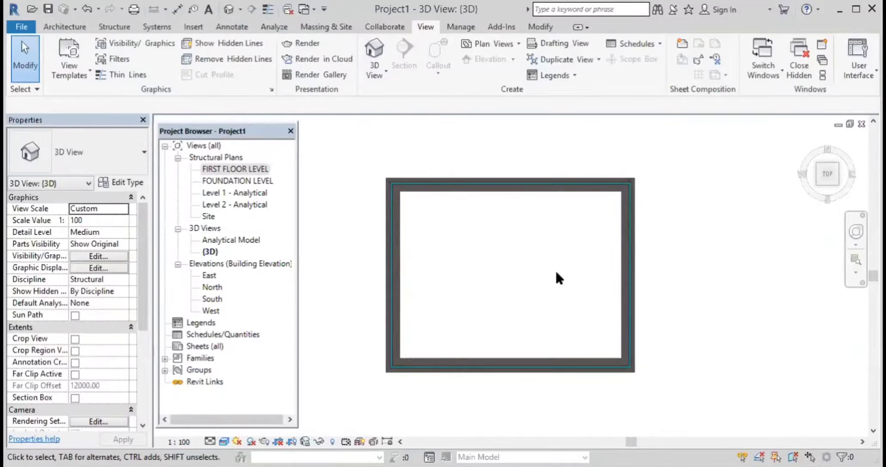
Zoom the top-down 3D view in and out until all four walls and footings fit.
{"action": "scroll", "coordinate": [556, 273], "scroll_direction": "up", "scroll_amount": 1}
{"action": "scroll", "coordinate": [556, 272], "scroll_direction": "down", "scroll_amount": 1}
{"action": "scroll", "coordinate": [556, 273], "scroll_direction": "up", "scroll_amount": 1}
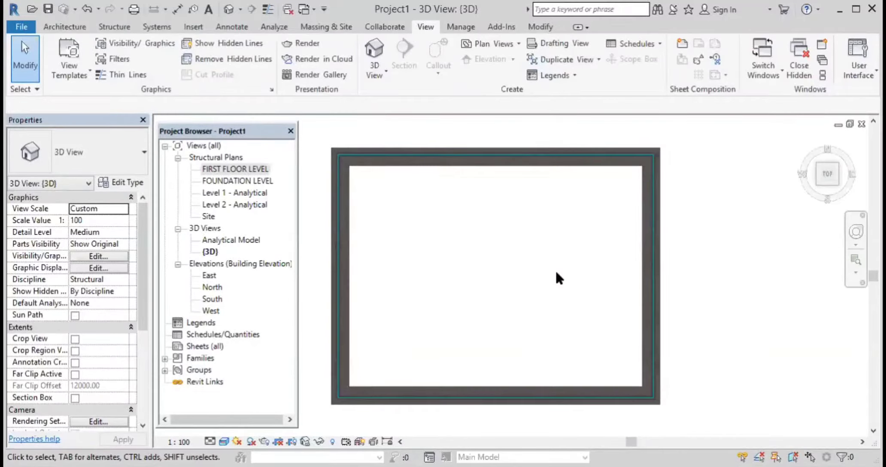
{"action": "scroll", "coordinate": [556, 273], "scroll_direction": "down", "scroll_amount": 1}
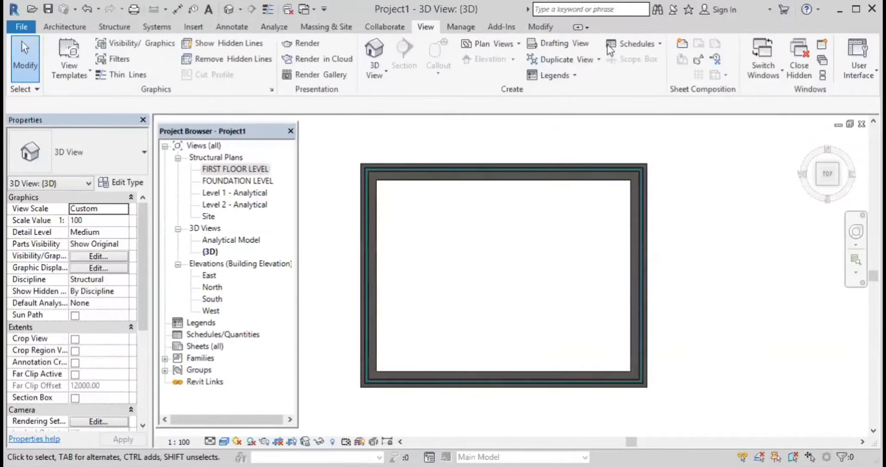